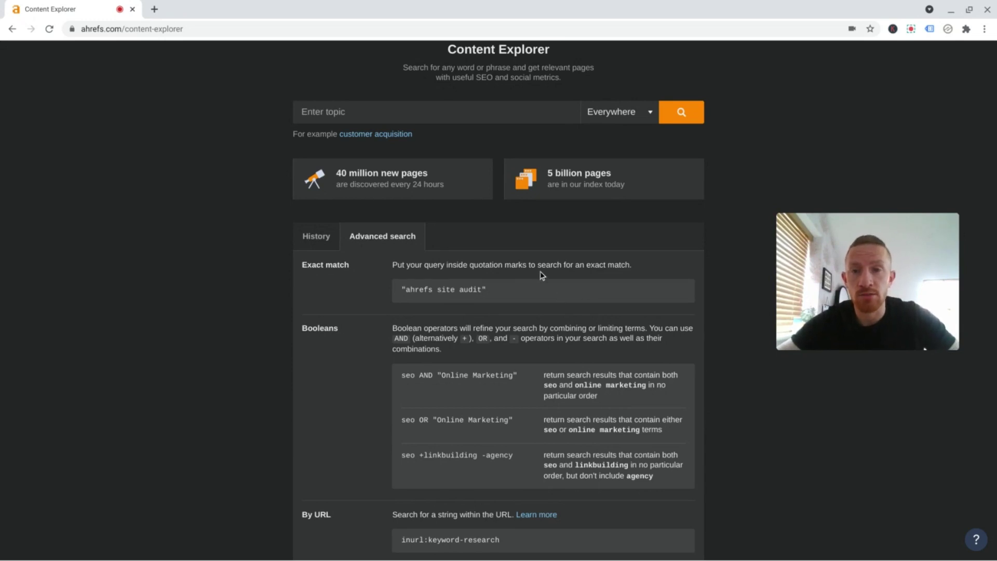
Search Content Explorer for 'insurance' matched in page titles only
click(420, 116)
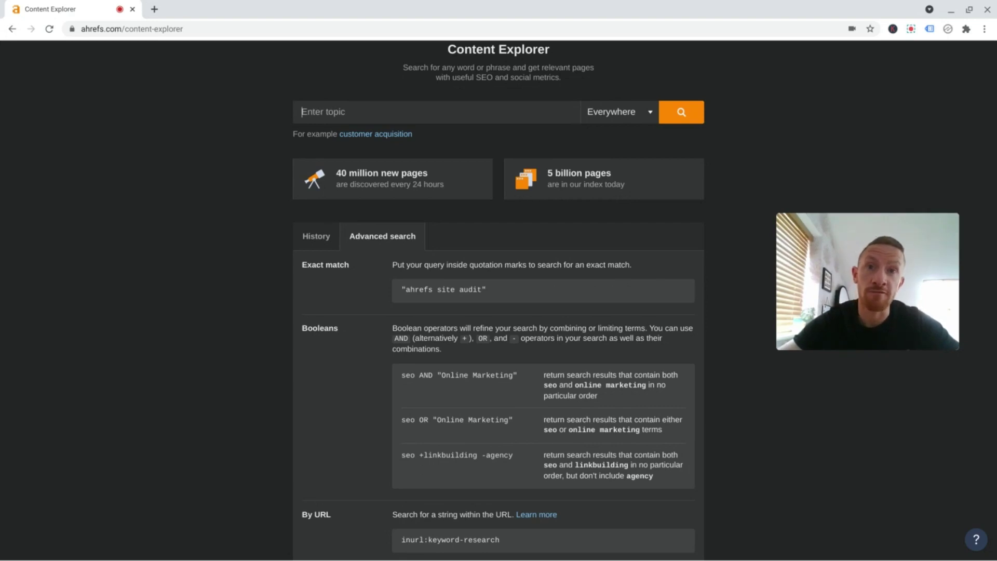
text(insurance)
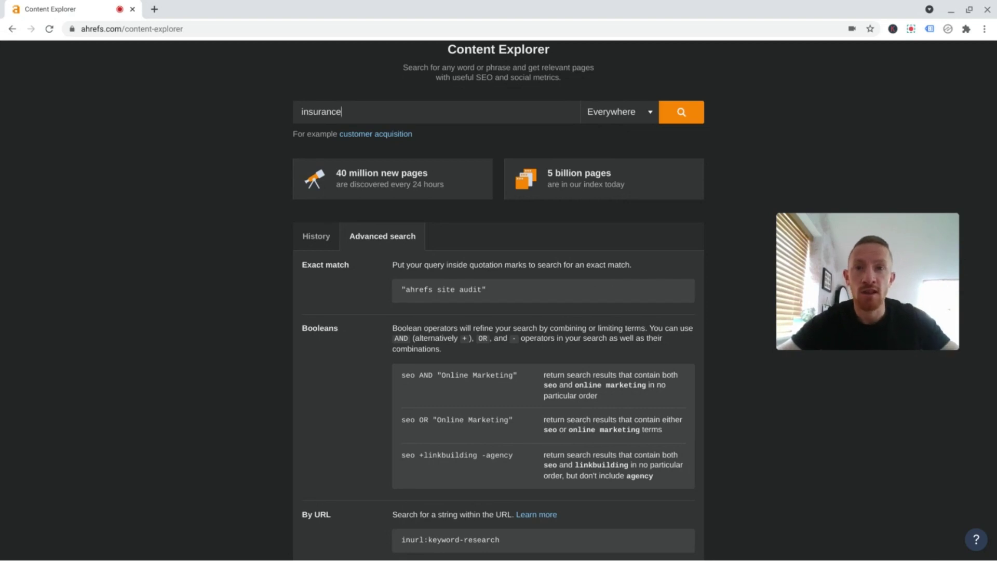
click(615, 111)
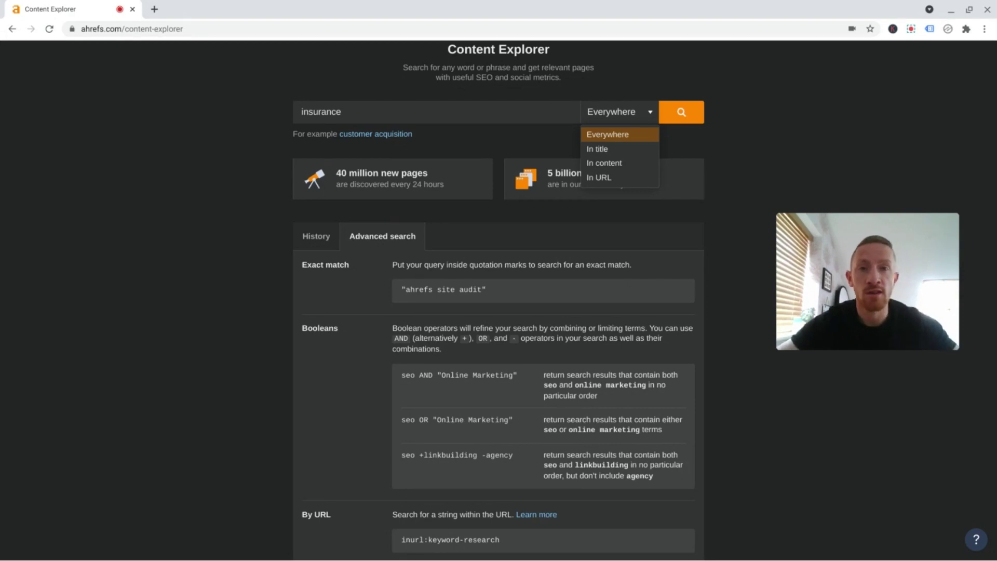
click(610, 151)
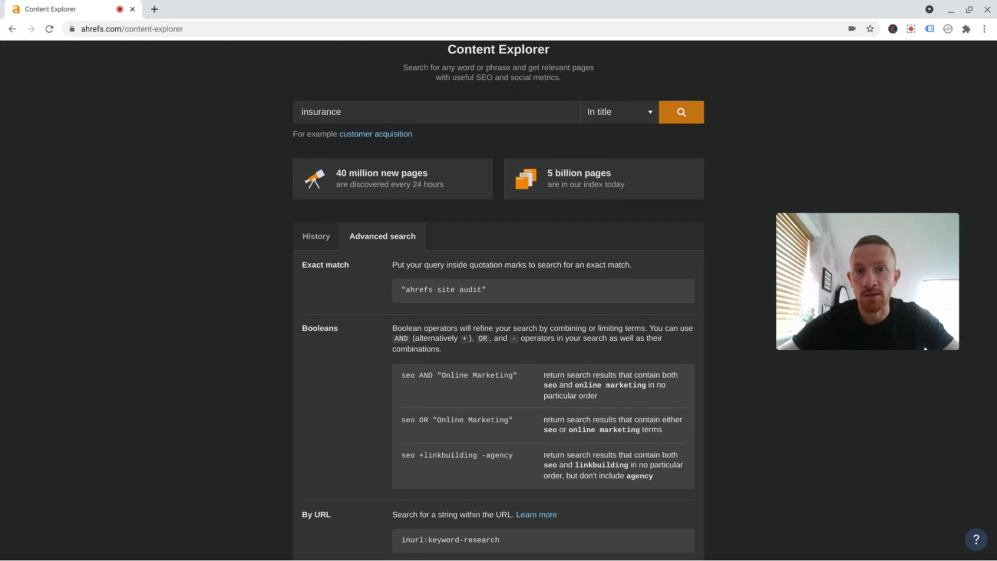
click(677, 117)
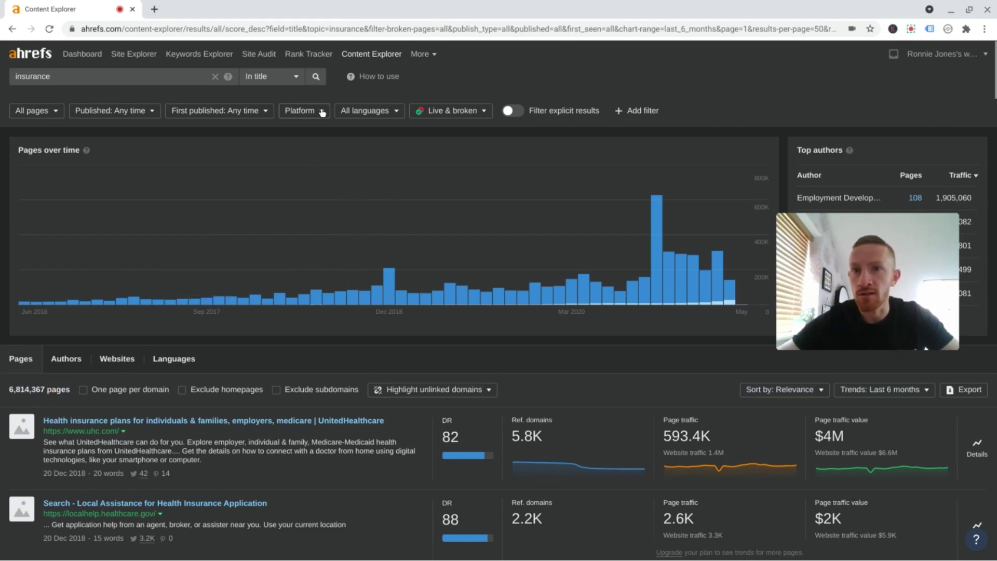
Limit results to English pages and filter out explicit results
click(369, 112)
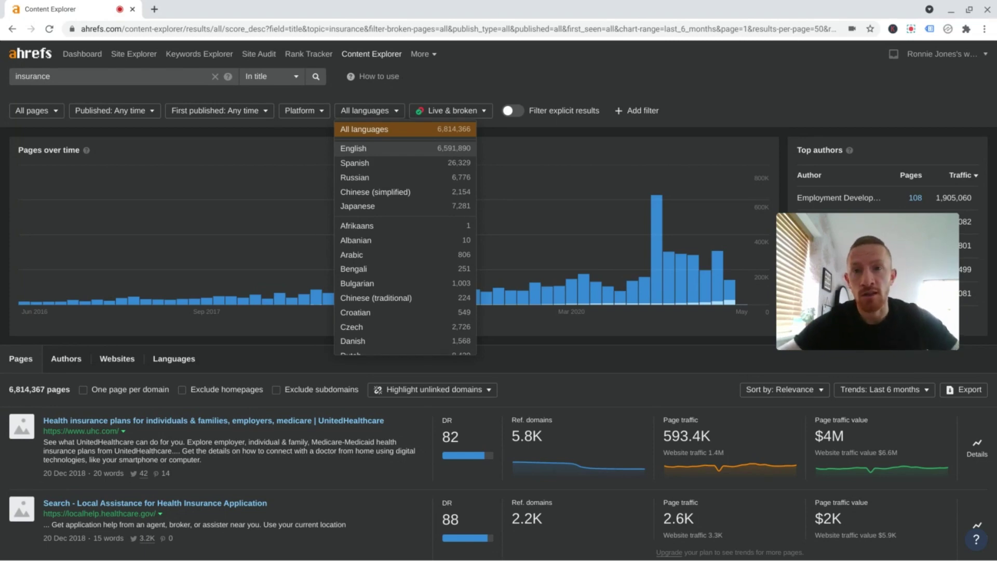
click(377, 151)
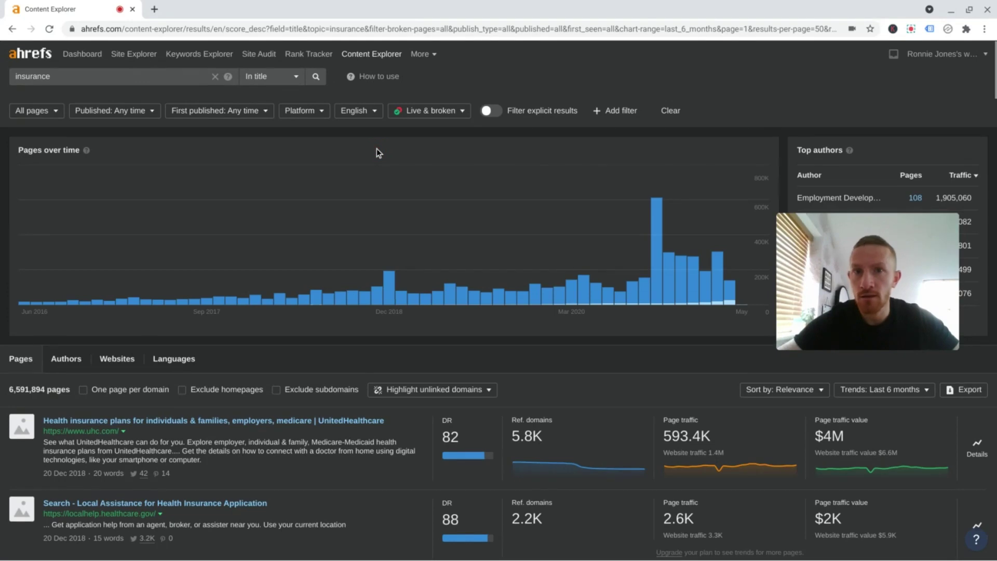
click(492, 111)
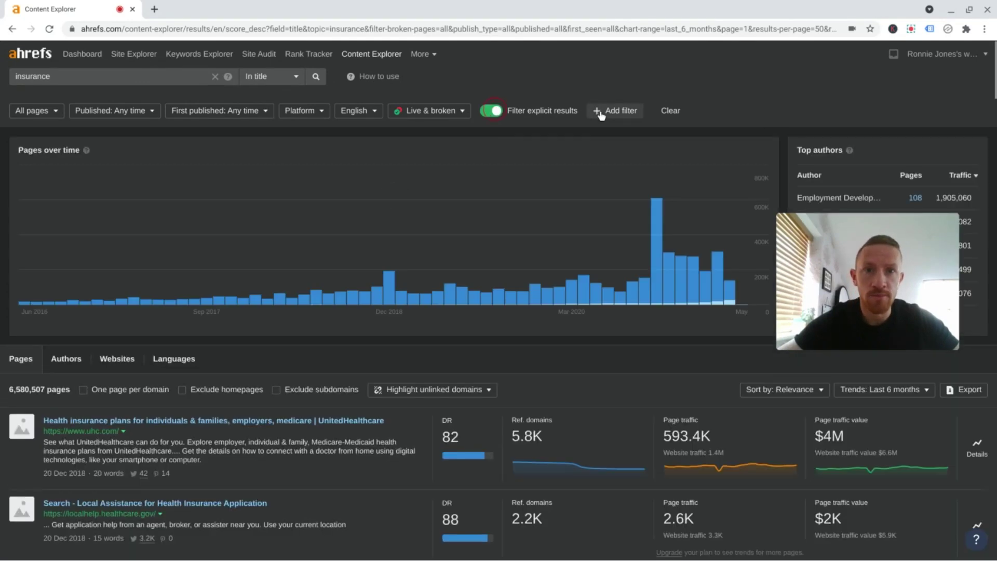
Add a Domain rating filter with a maximum DR of 15
click(601, 113)
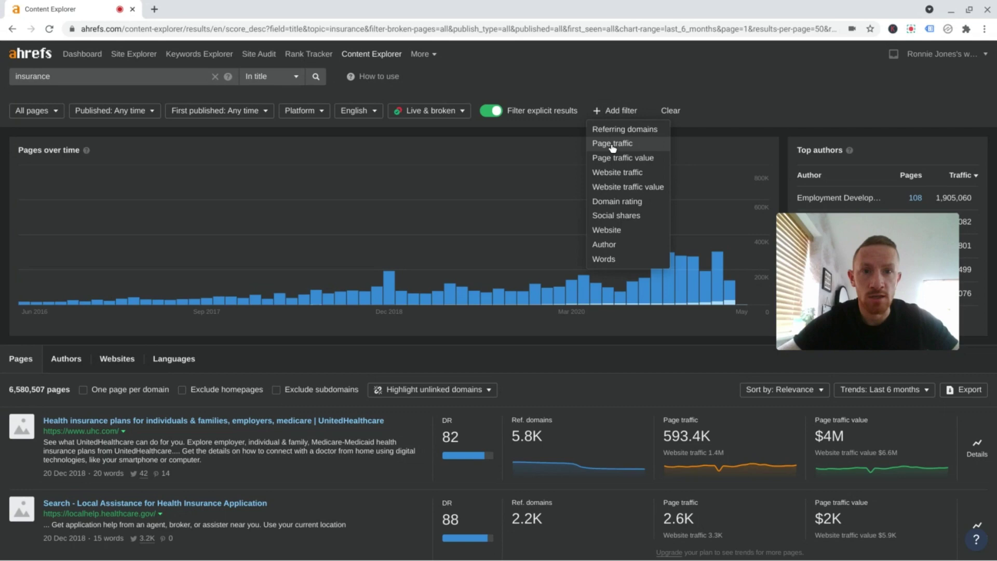
click(613, 202)
click(664, 133)
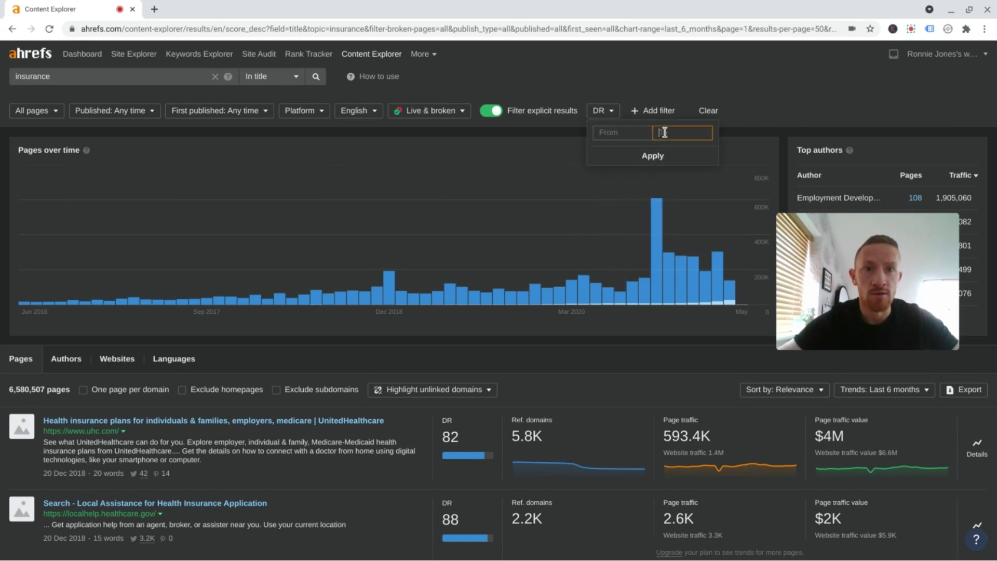
text(15)
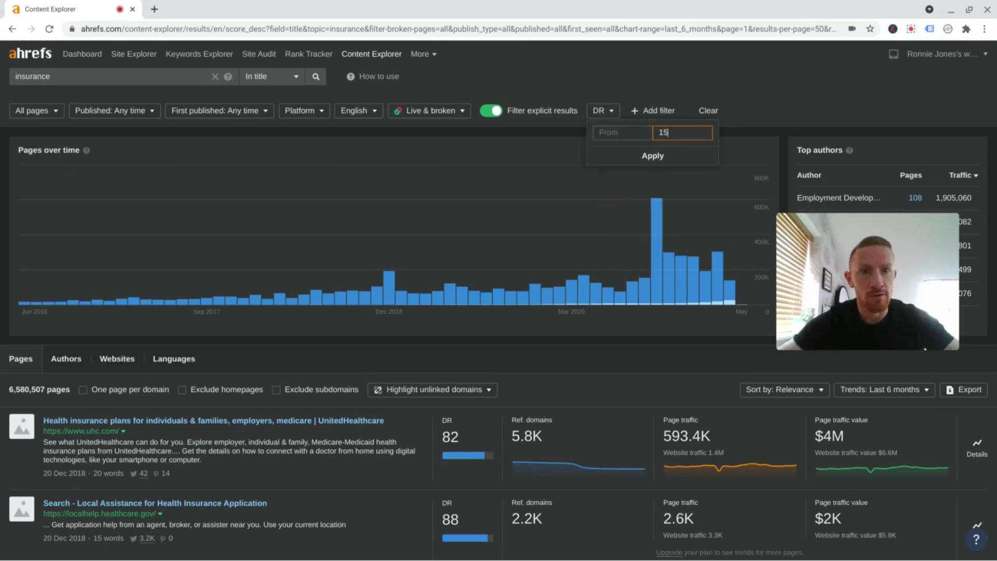
click(663, 155)
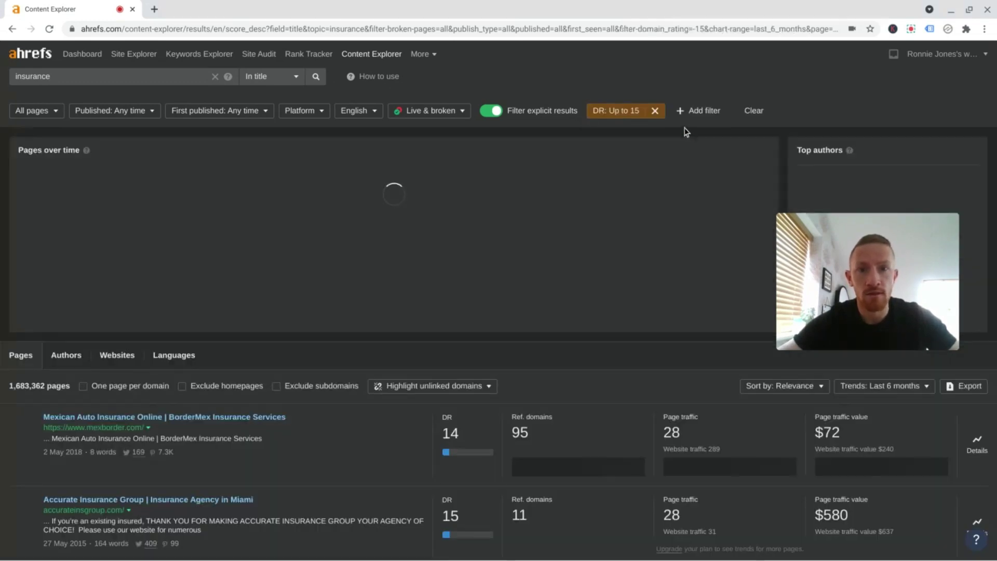
Add a Page traffic filter starting from 500, narrowing the results to 220 pages
click(696, 111)
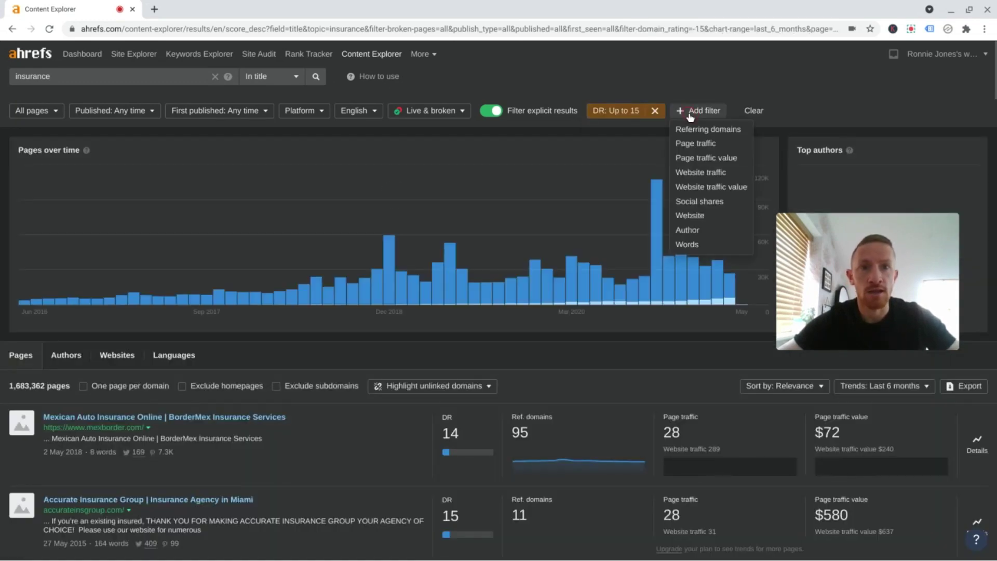
click(698, 144)
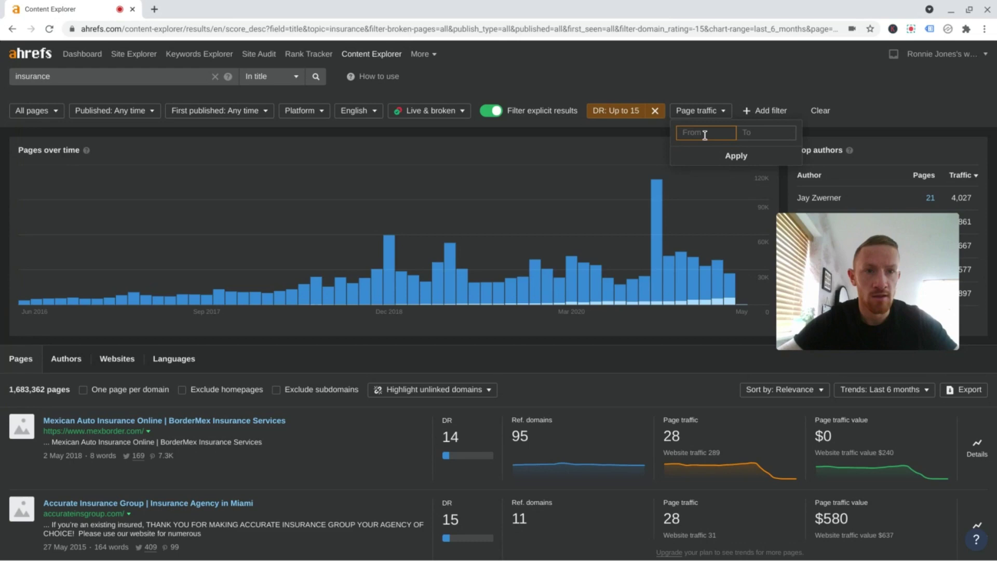
text(500)
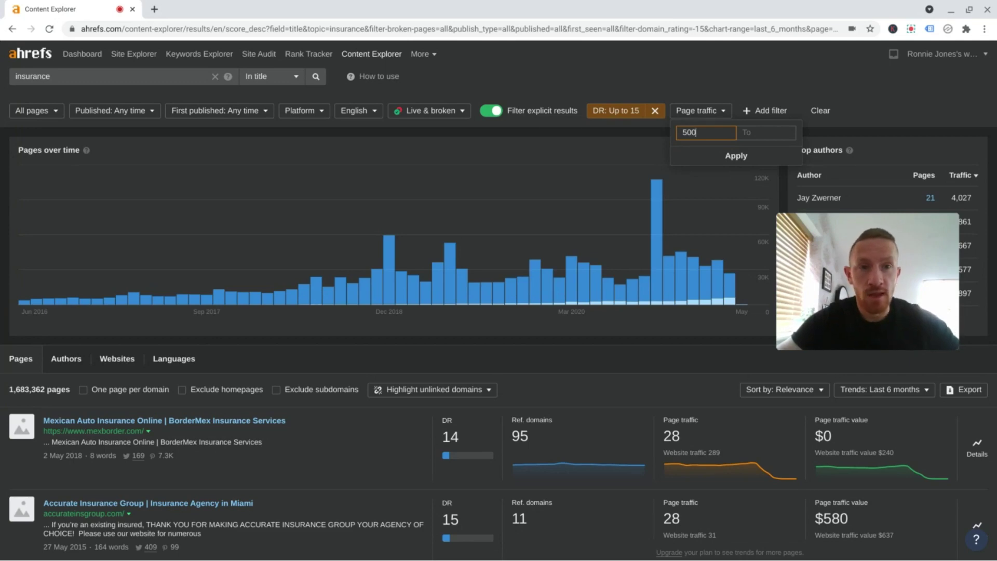
click(740, 156)
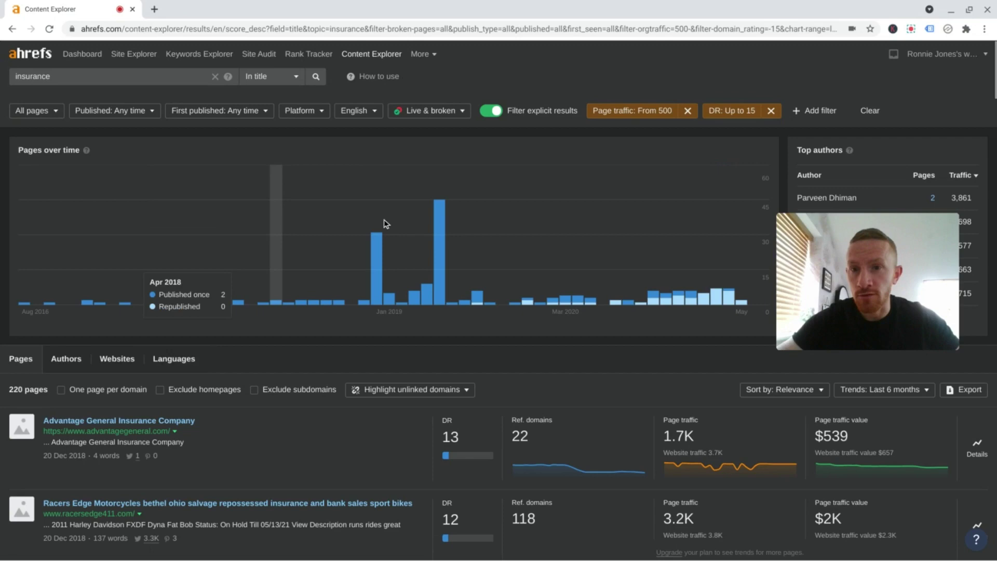
scroll(291, 166, down, 1)
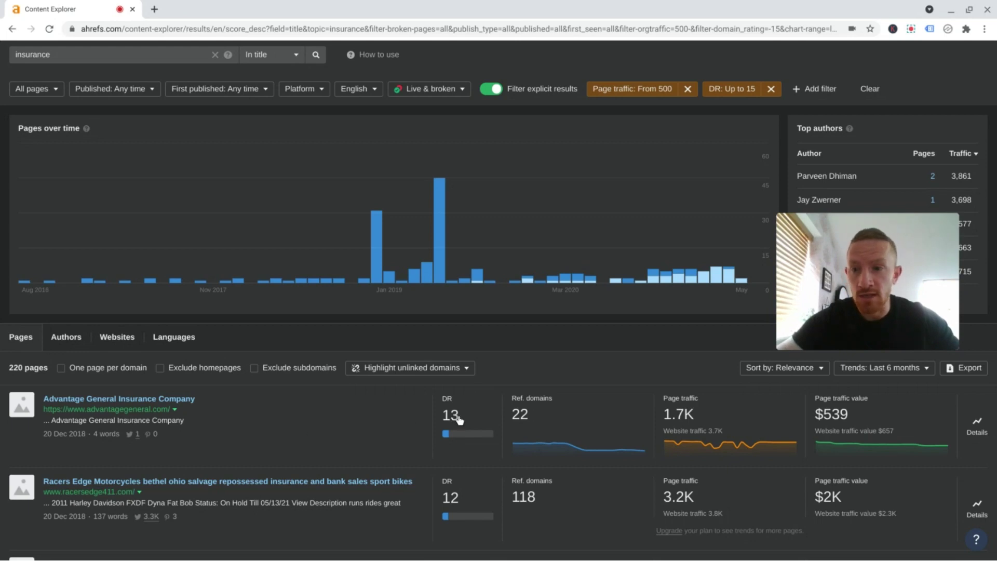
Tick 'Exclude homepages' and scroll through the remaining 89 insurance pages
click(160, 369)
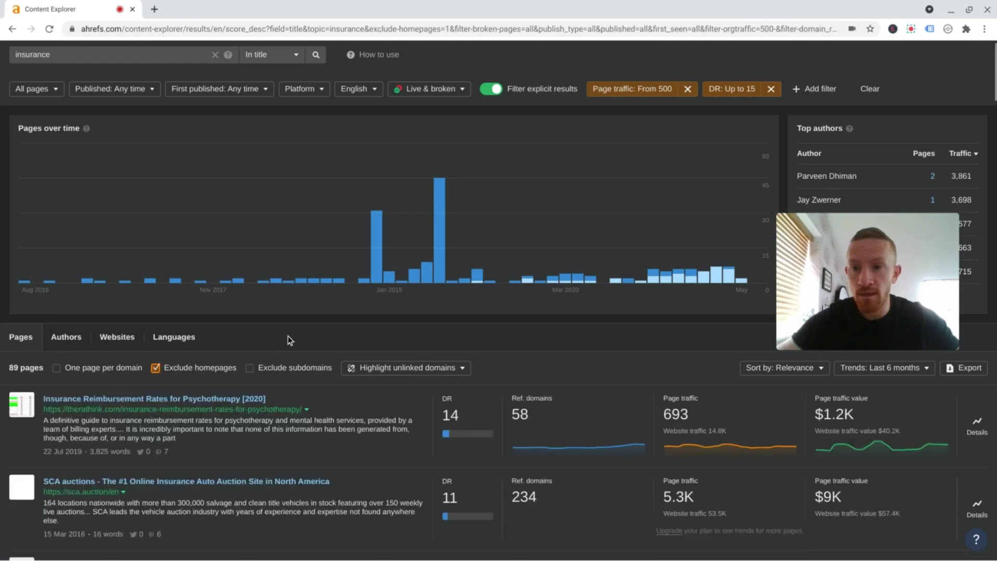
scroll(287, 335, down, 1)
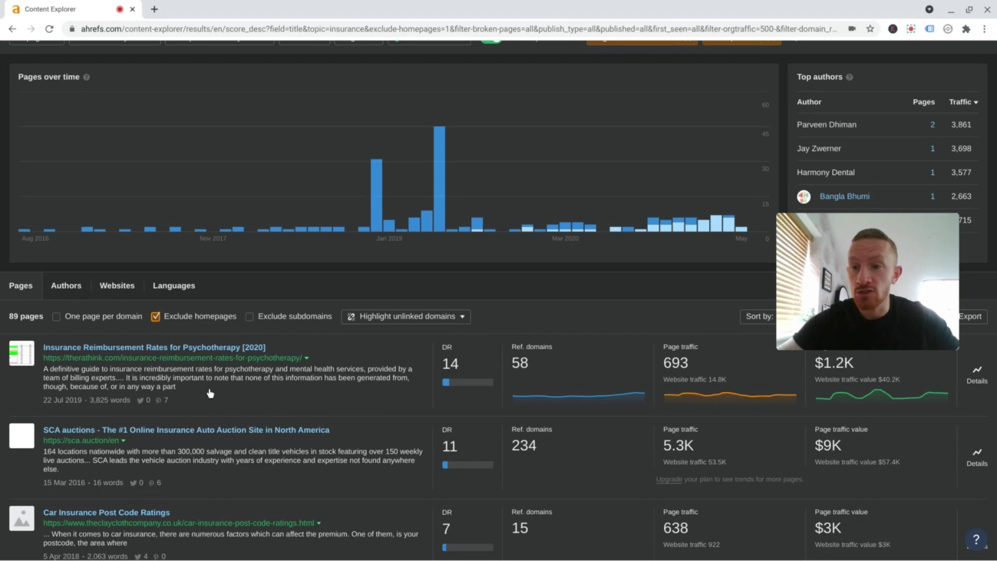
scroll(210, 393, down, 3)
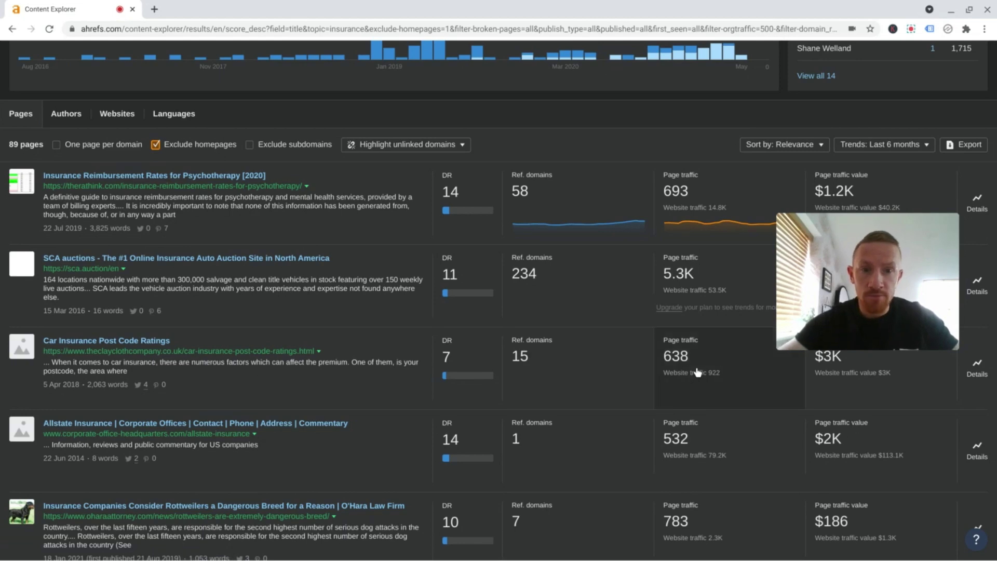
click(134, 345)
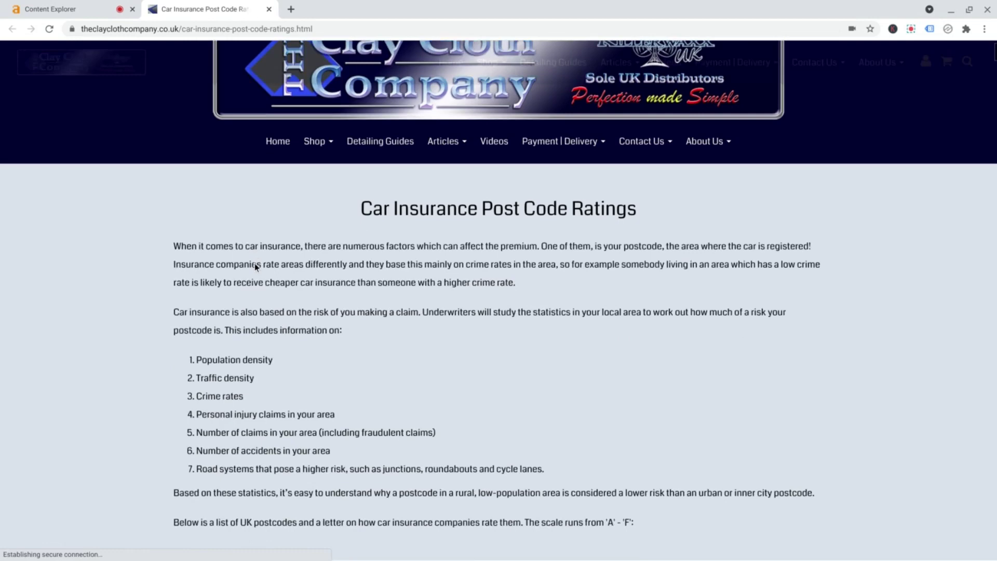
scroll(256, 265, down, 12)
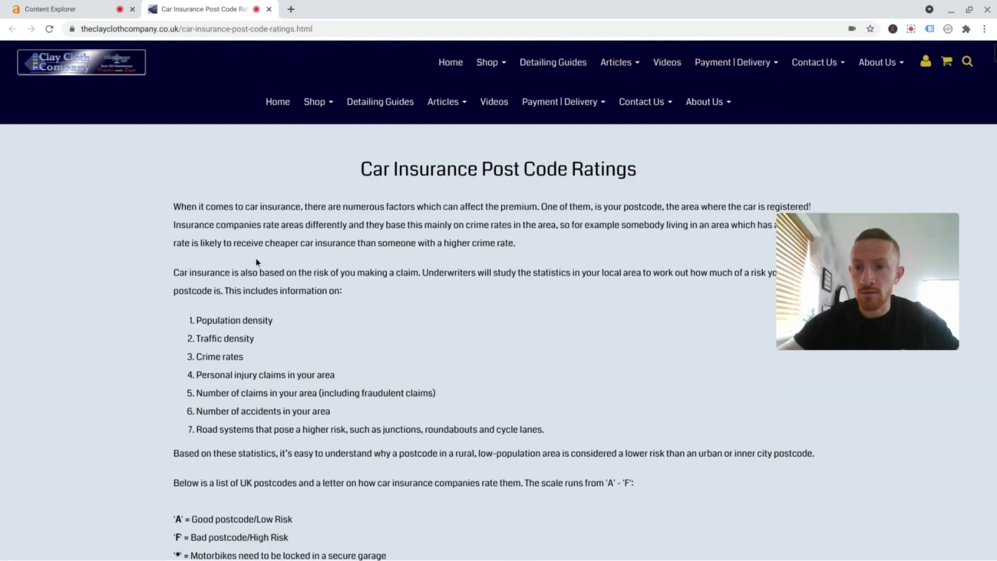
scroll(258, 261, down, 20)
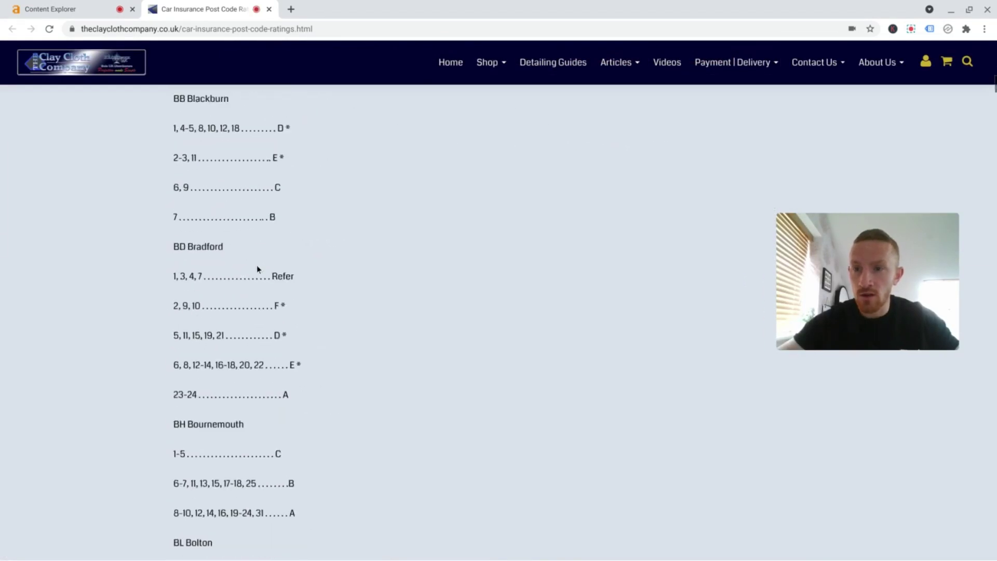
scroll(256, 270, down, 20)
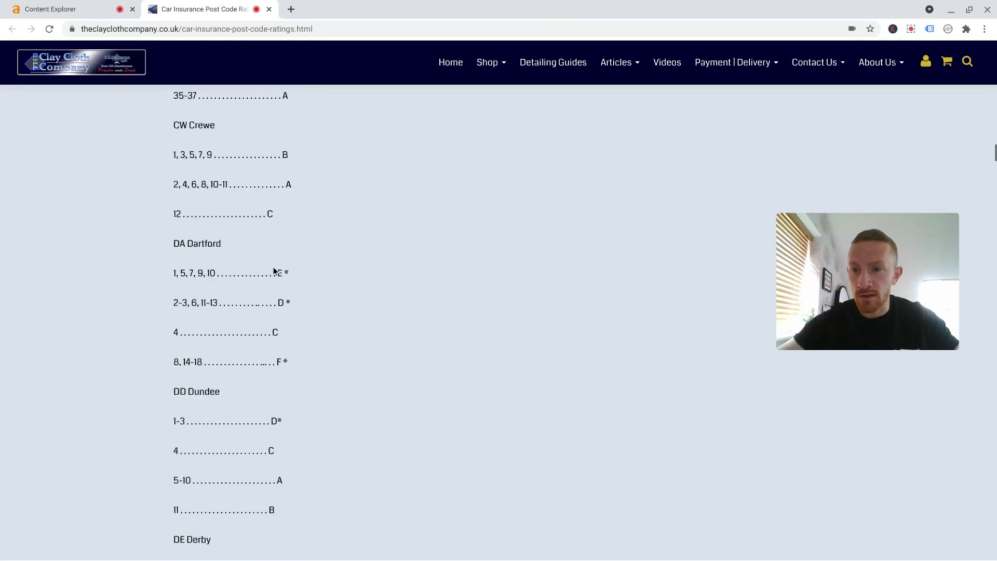
scroll(280, 287, down, 10)
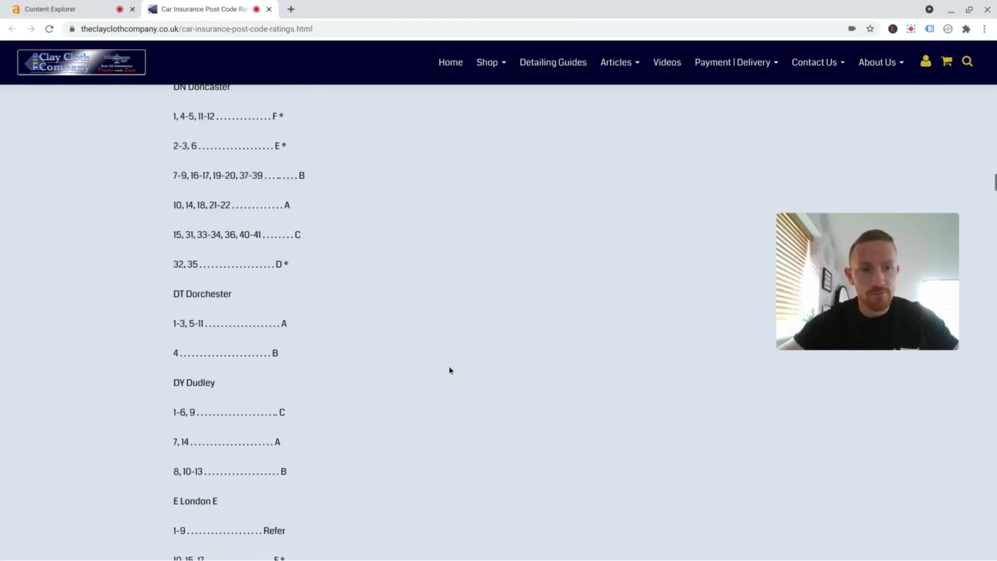
drag(992, 180, 991, 107)
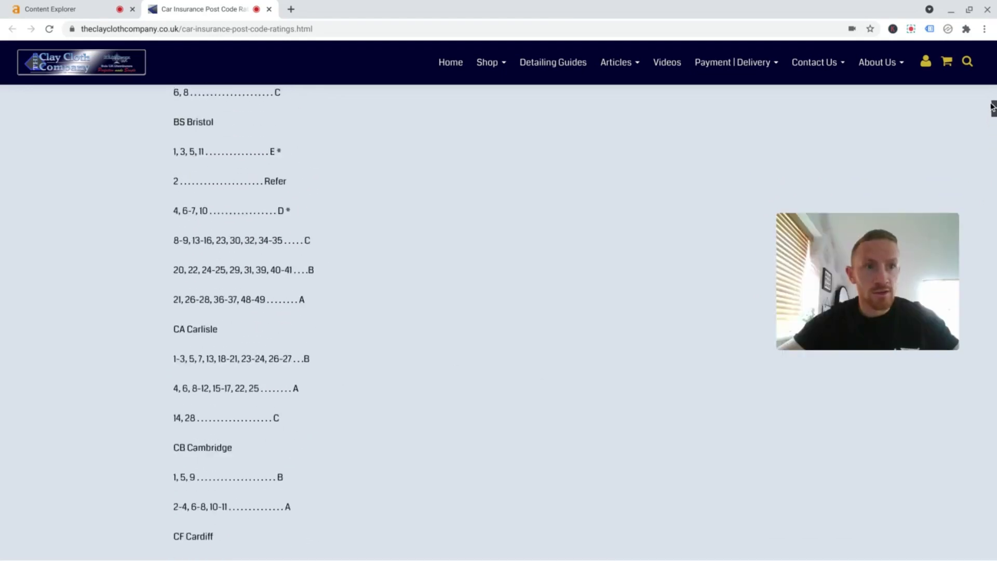
scroll(692, 193, up, 20)
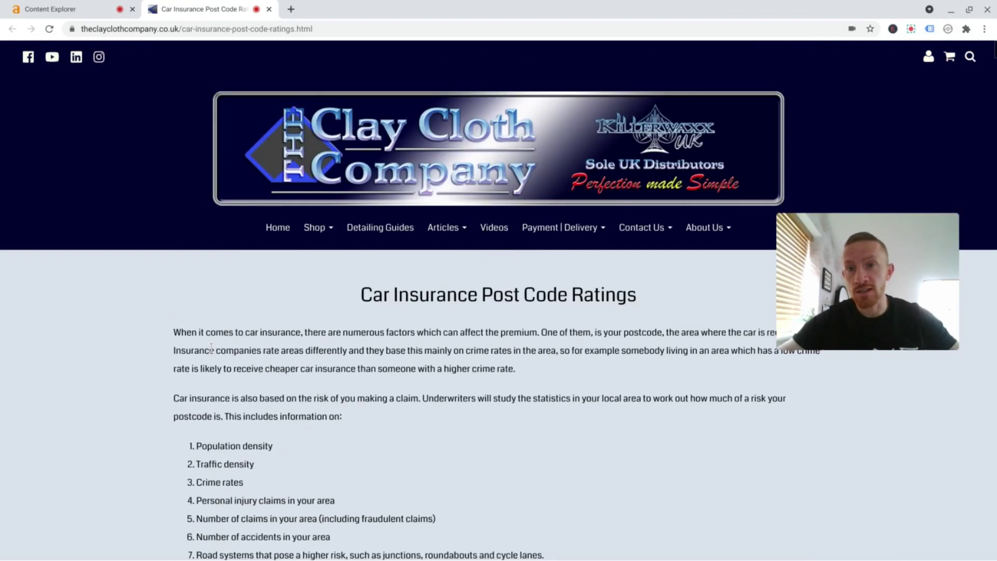
scroll(212, 347, down, 4)
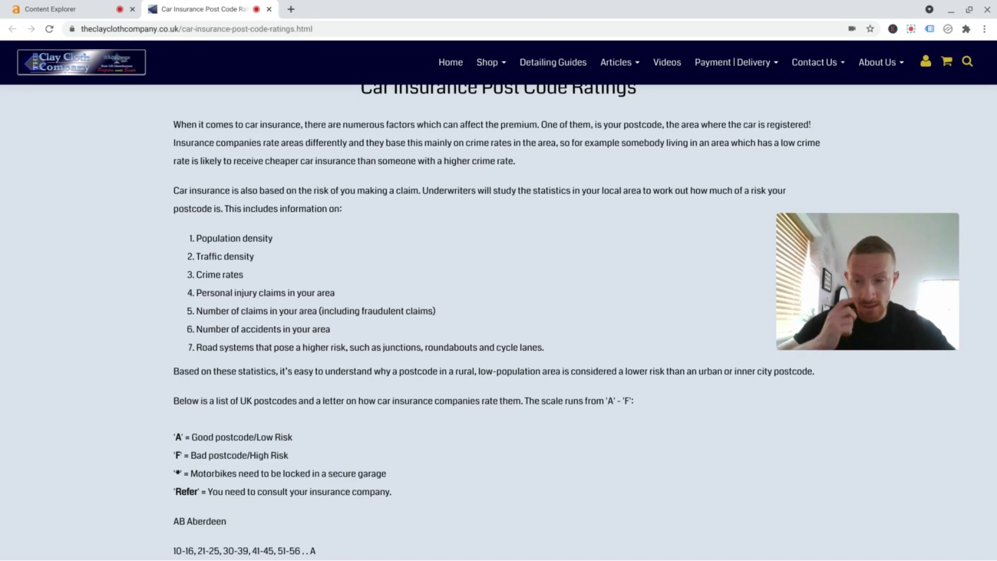
scroll(223, 383, up, 3)
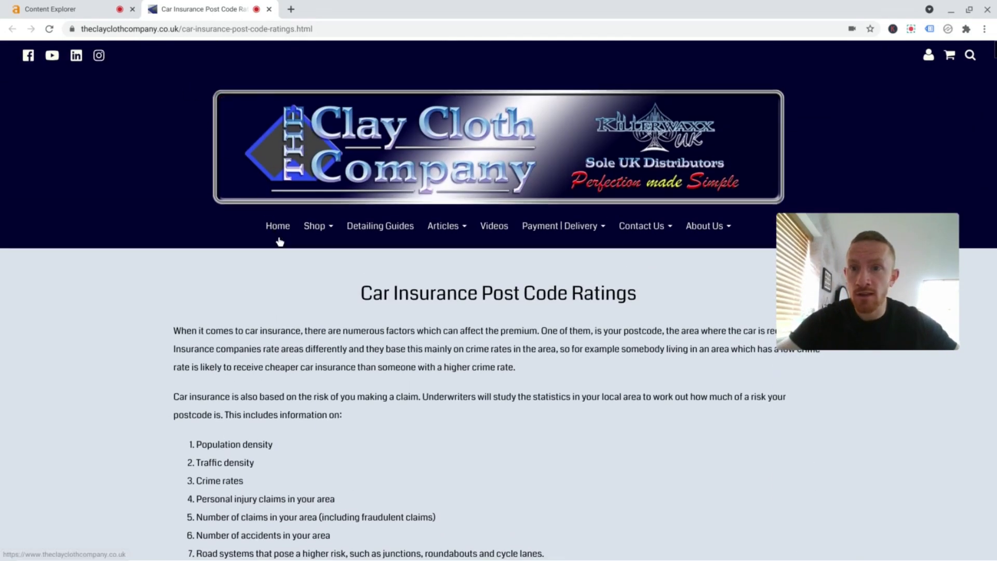
scroll(267, 224, down, 3)
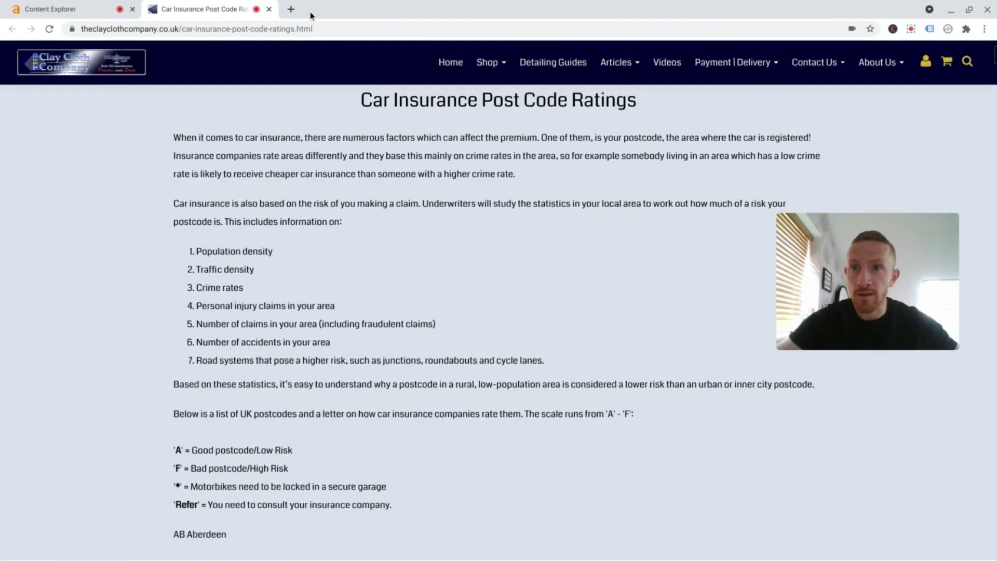
click(270, 10)
scroll(252, 297, down, 4)
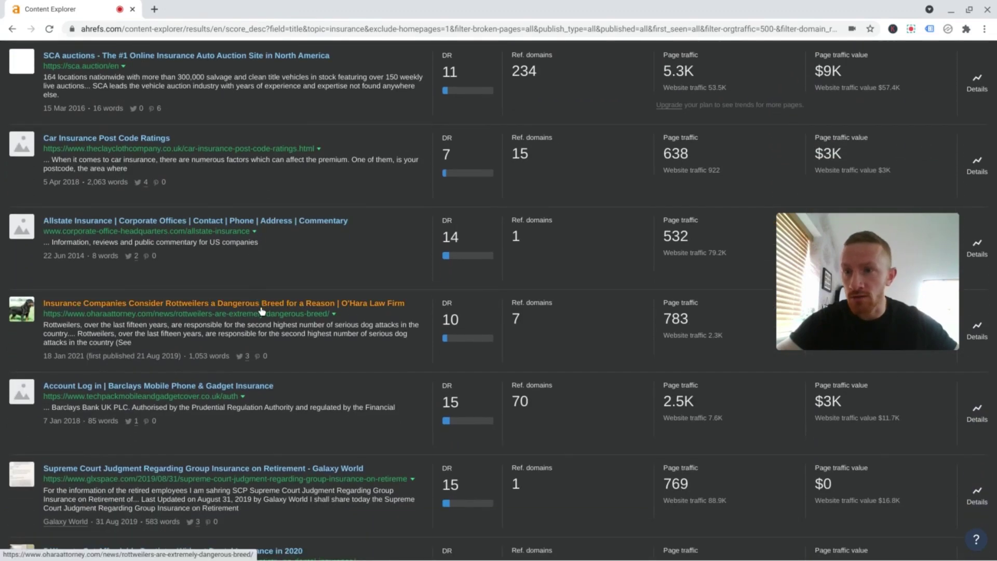
scroll(281, 347, down, 5)
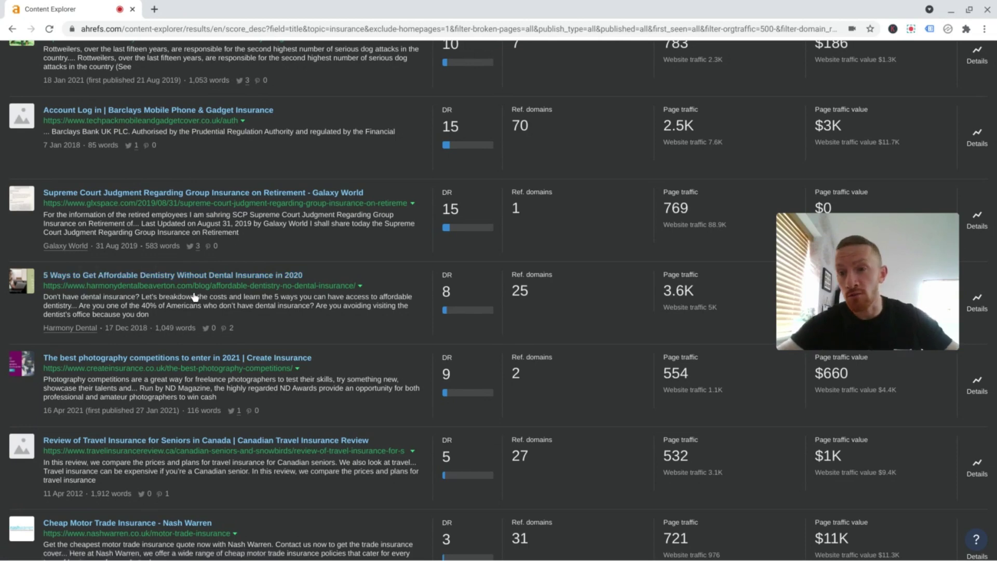
scroll(194, 304, down, 2)
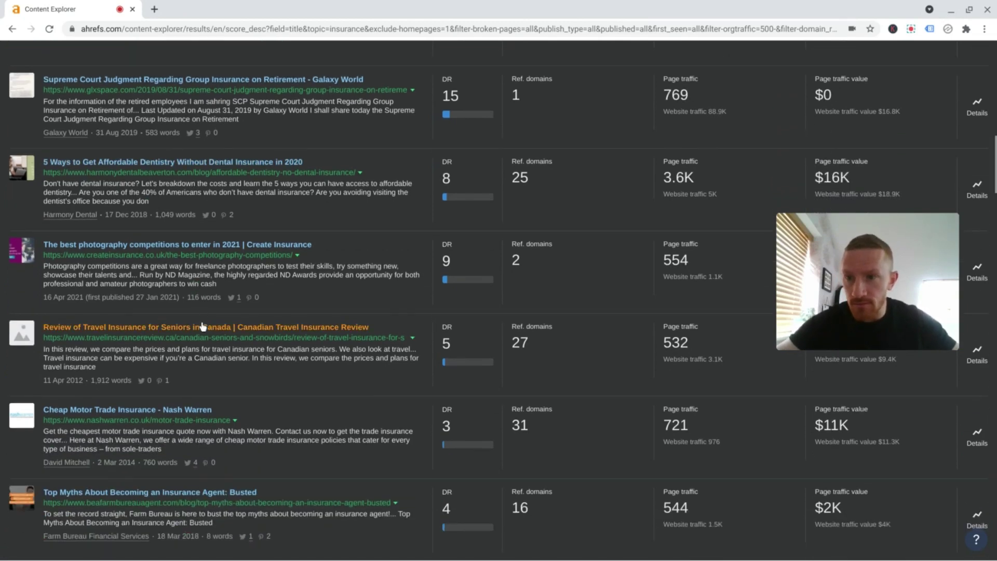
scroll(207, 329, down, 4)
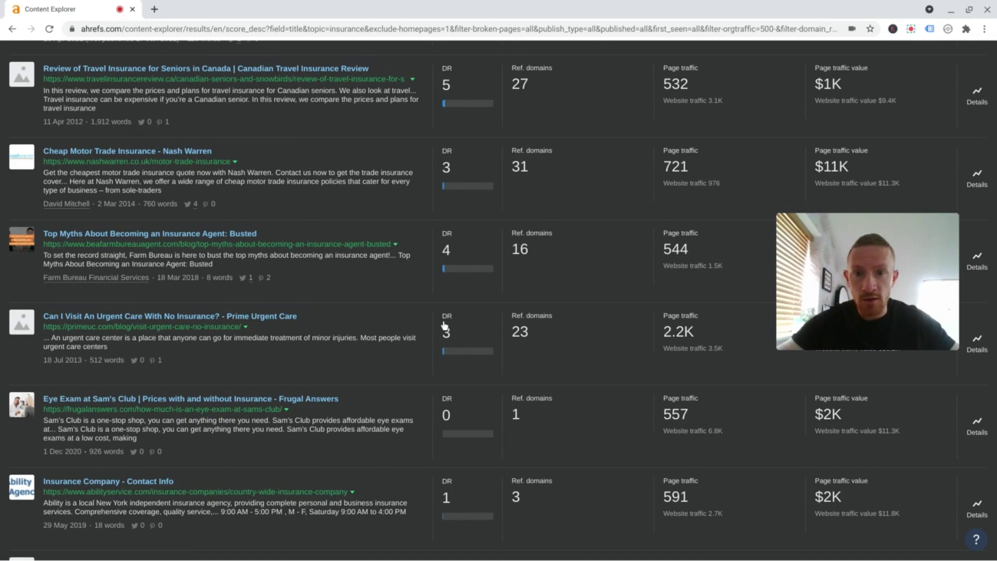
scroll(444, 325, down, 5)
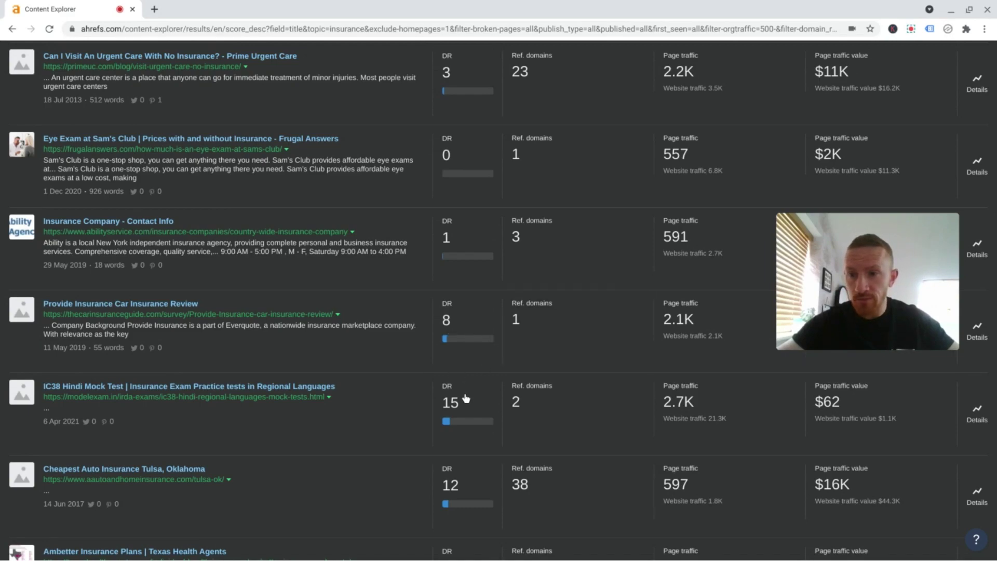
scroll(427, 457, up, 15)
scroll(401, 450, up, 10)
Replace 'insurance' with 'finance' in the search and scroll through the 59 results
triple_click(82, 78)
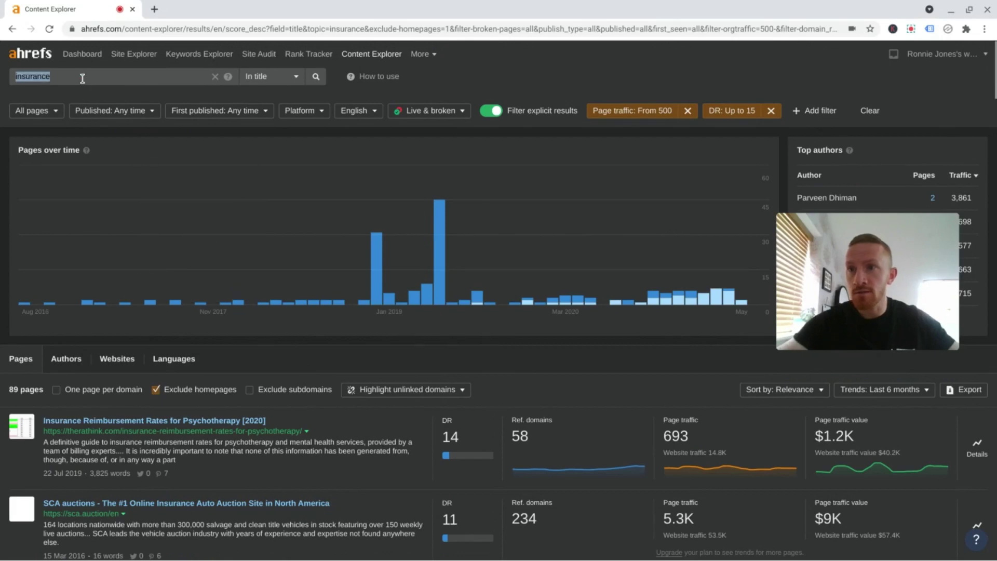
text(finance)
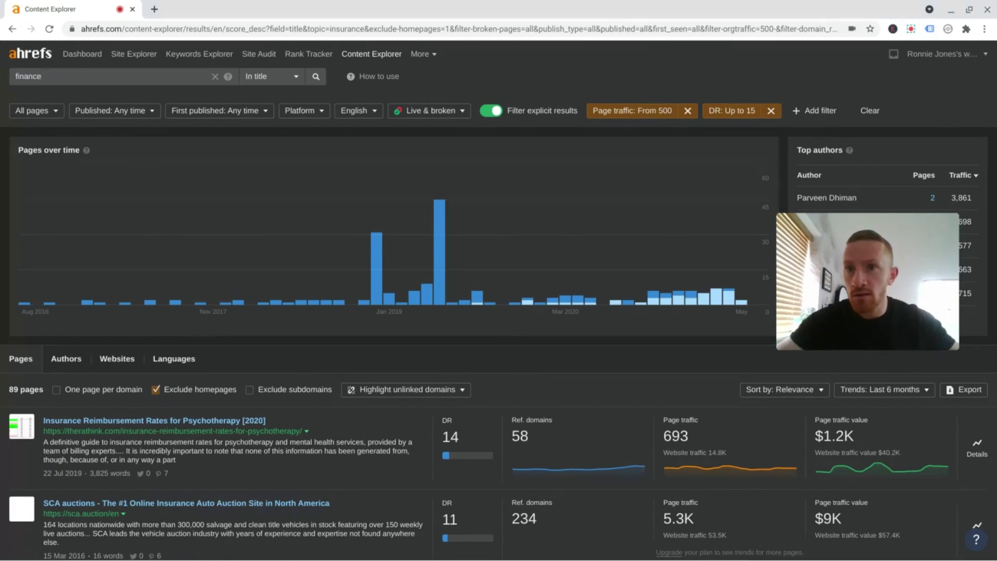
click(315, 77)
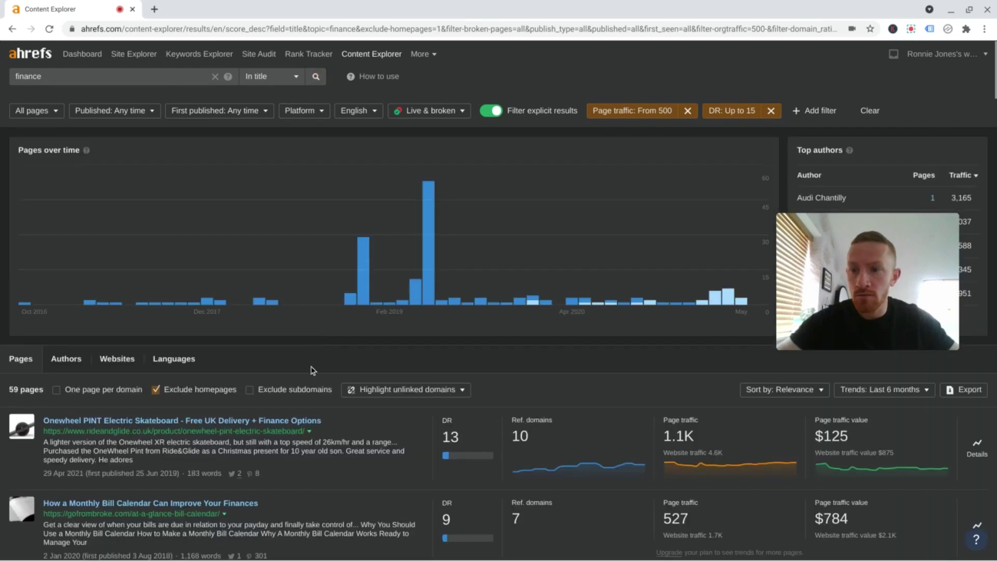
scroll(312, 369, down, 3)
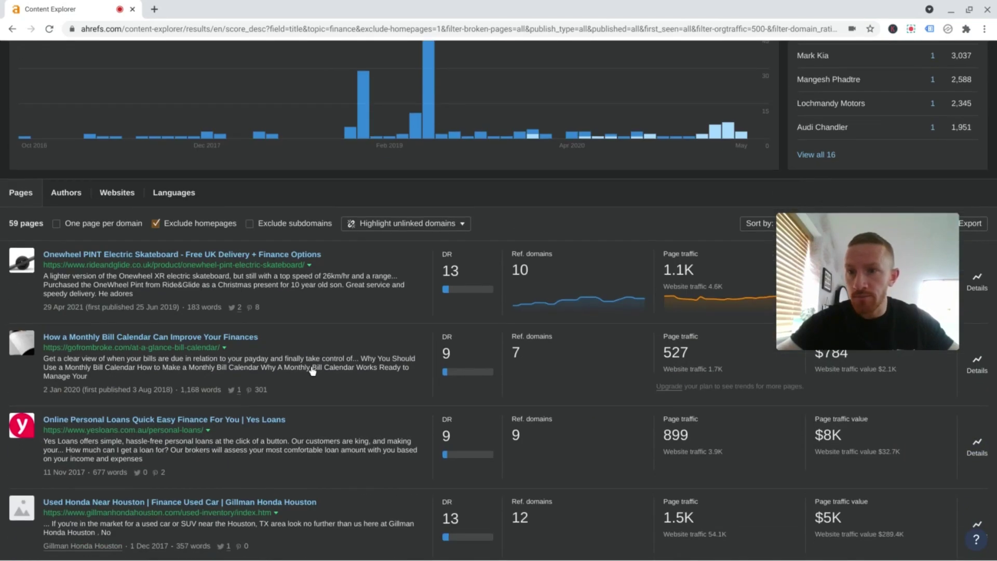
scroll(312, 369, down, 1)
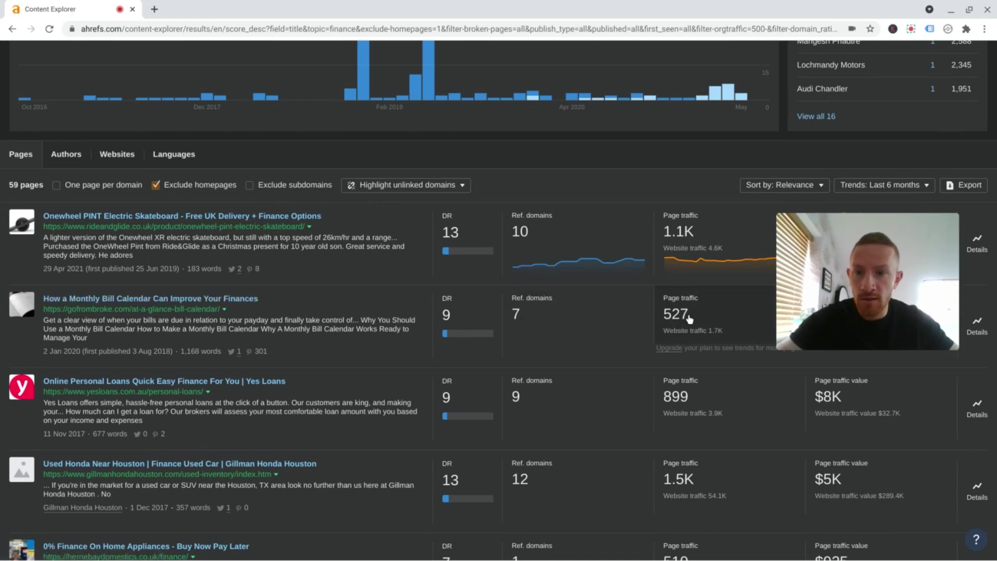
scroll(690, 317, down, 3)
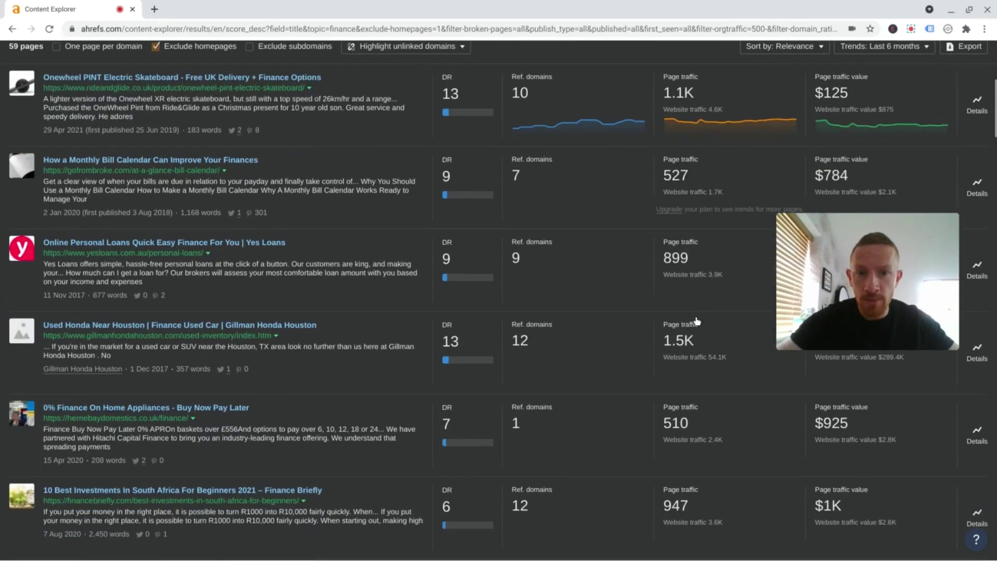
scroll(708, 345, down, 2)
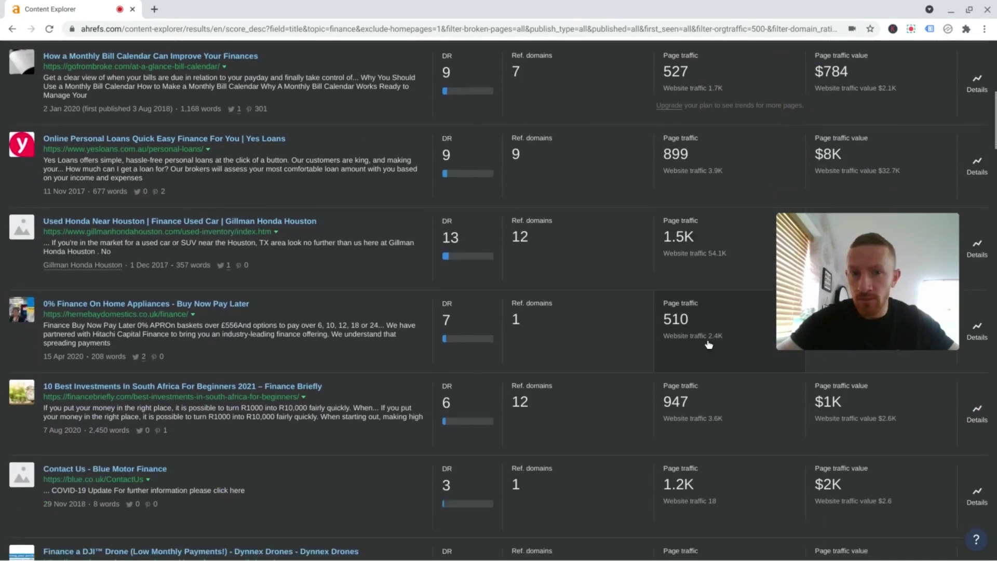
scroll(709, 345, down, 2)
scroll(713, 368, down, 3)
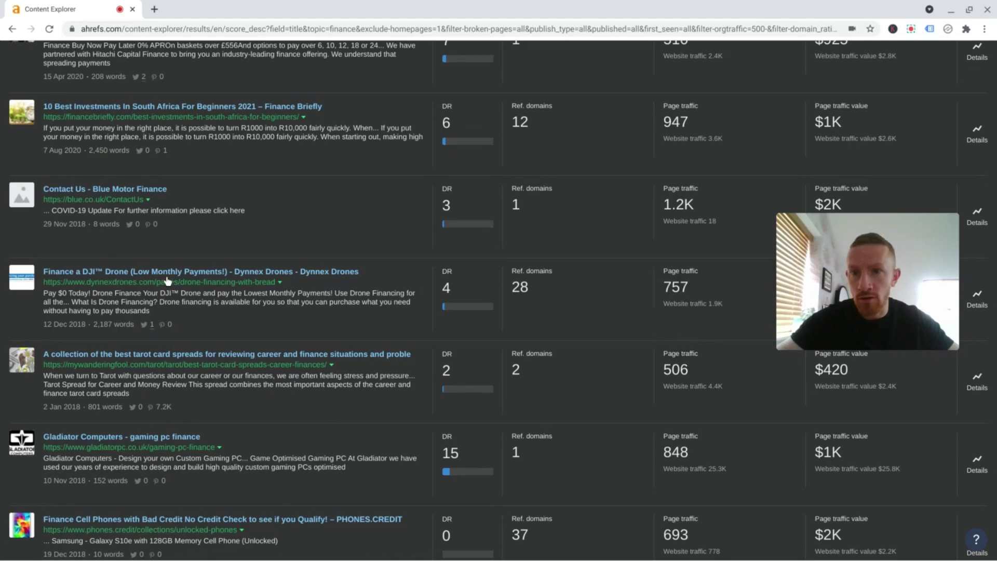
scroll(724, 307, down, 6)
scroll(725, 315, down, 3)
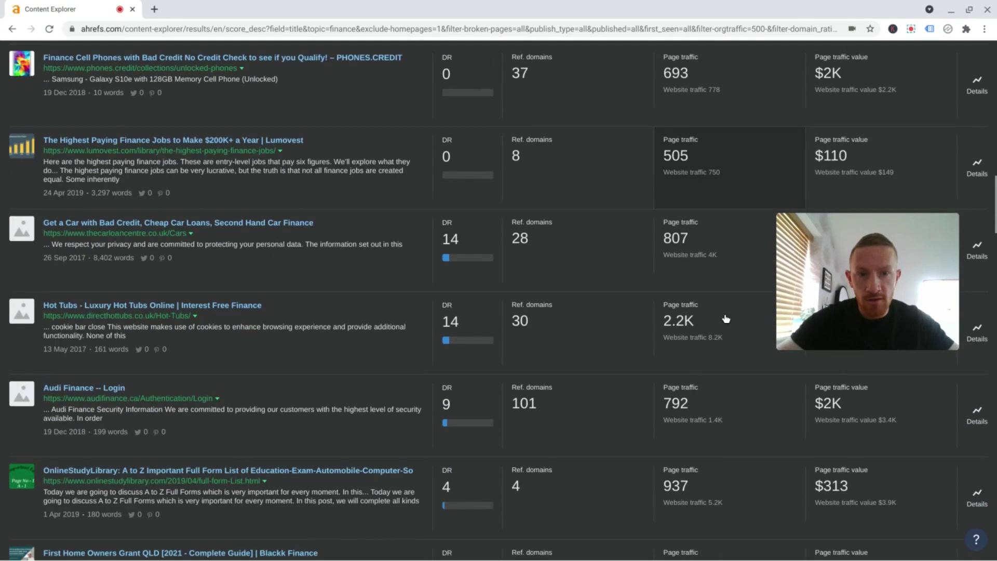
scroll(725, 323, down, 5)
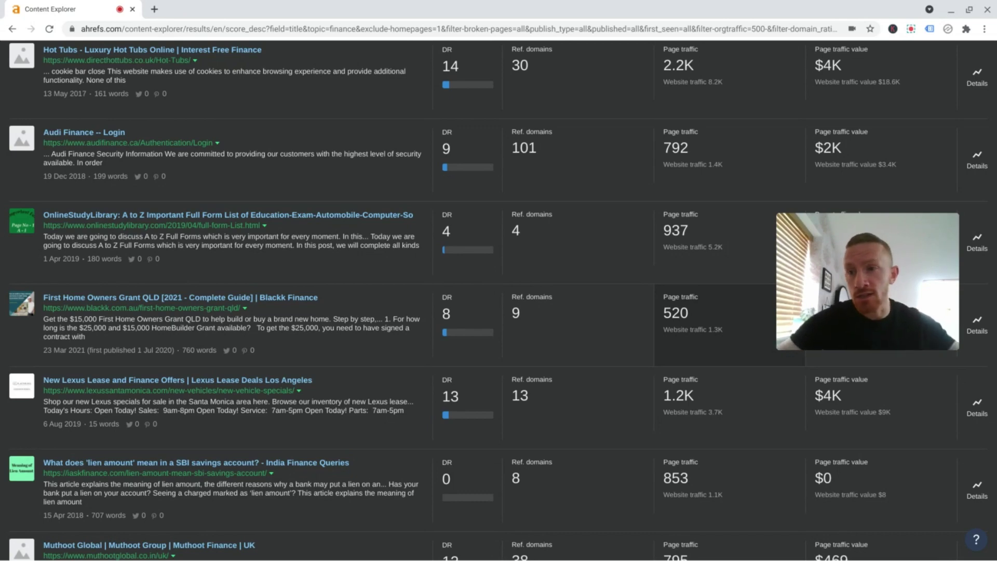
scroll(707, 340, down, 3)
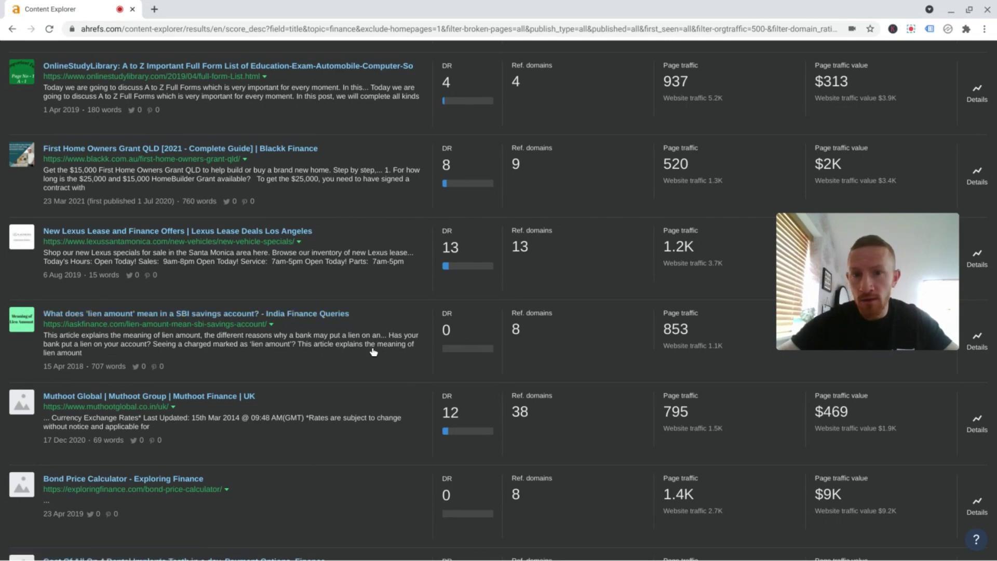
Read the iaskfinance.com SBI lien-amount article in a new tab, then return to Content Explorer
click(237, 314)
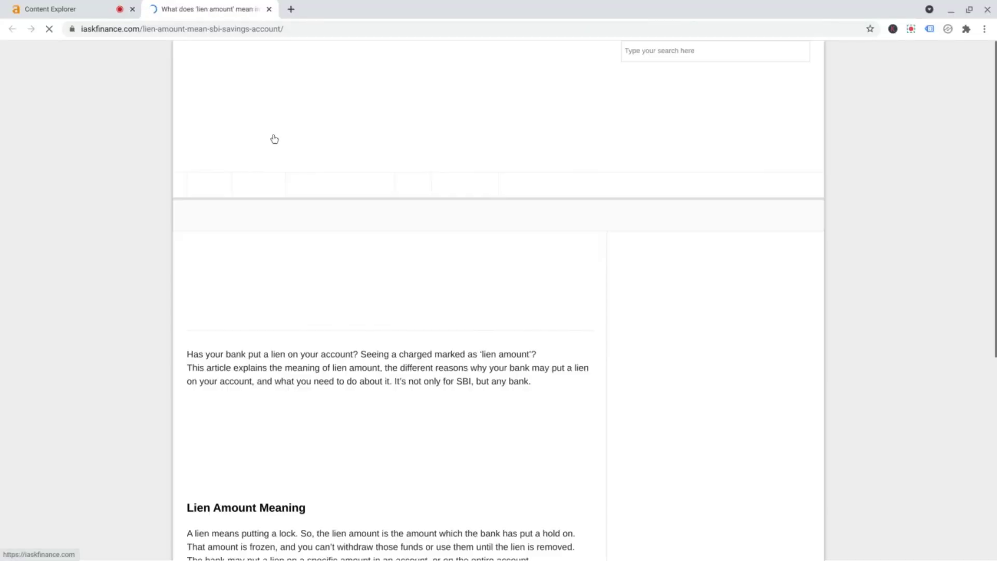
scroll(347, 289, down, 10)
scroll(365, 300, down, 20)
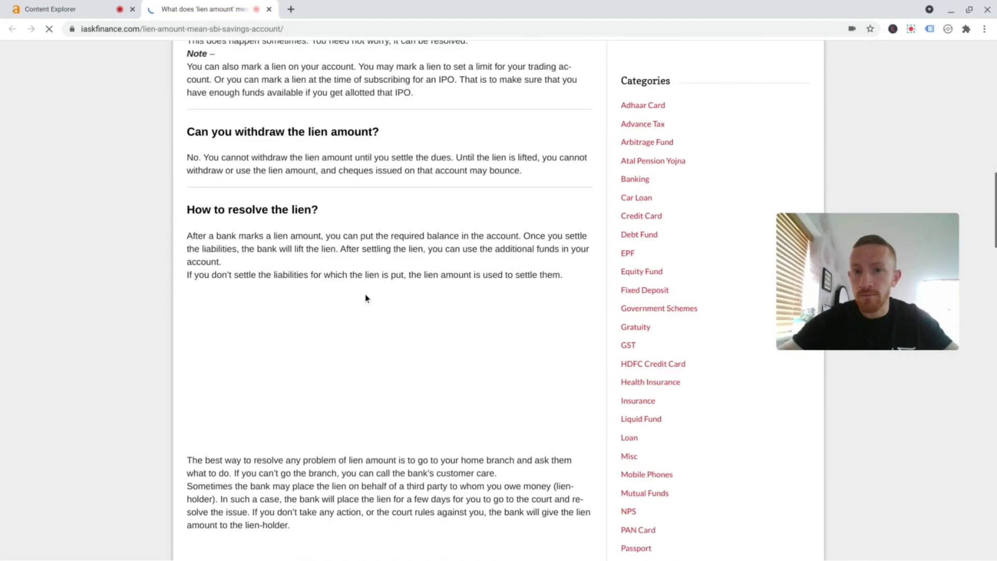
scroll(377, 330, up, 10)
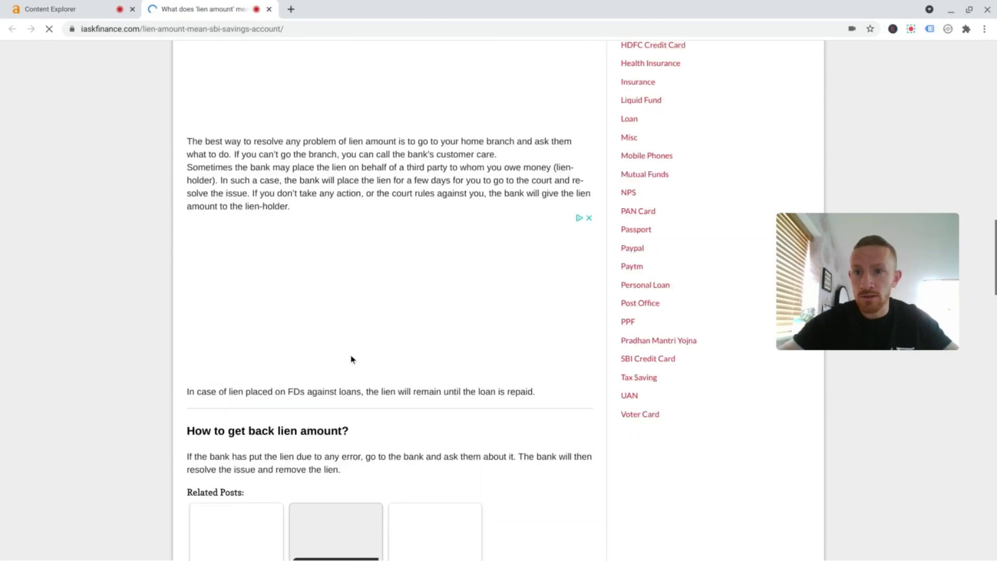
scroll(369, 347, up, 20)
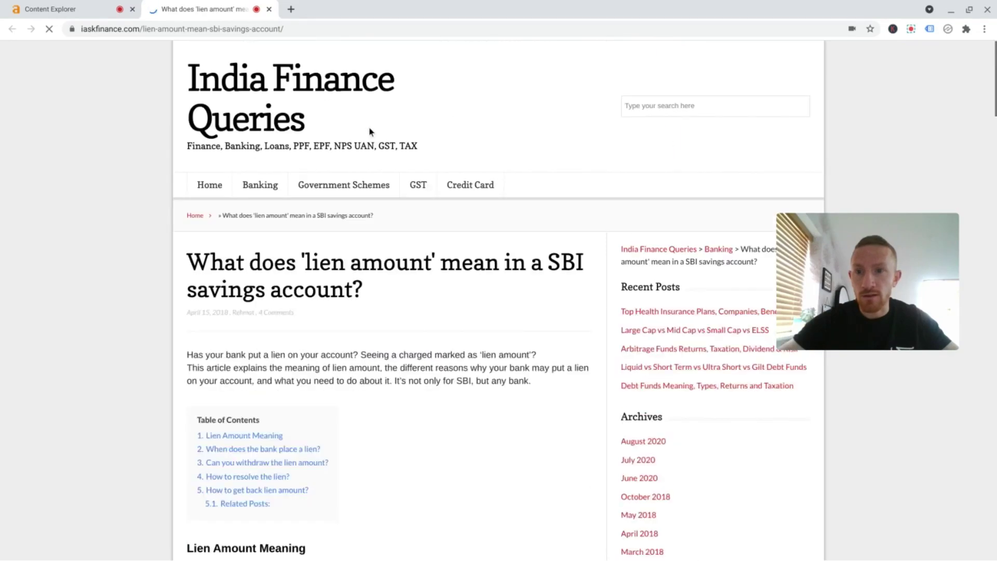
scroll(376, 253, down, 12)
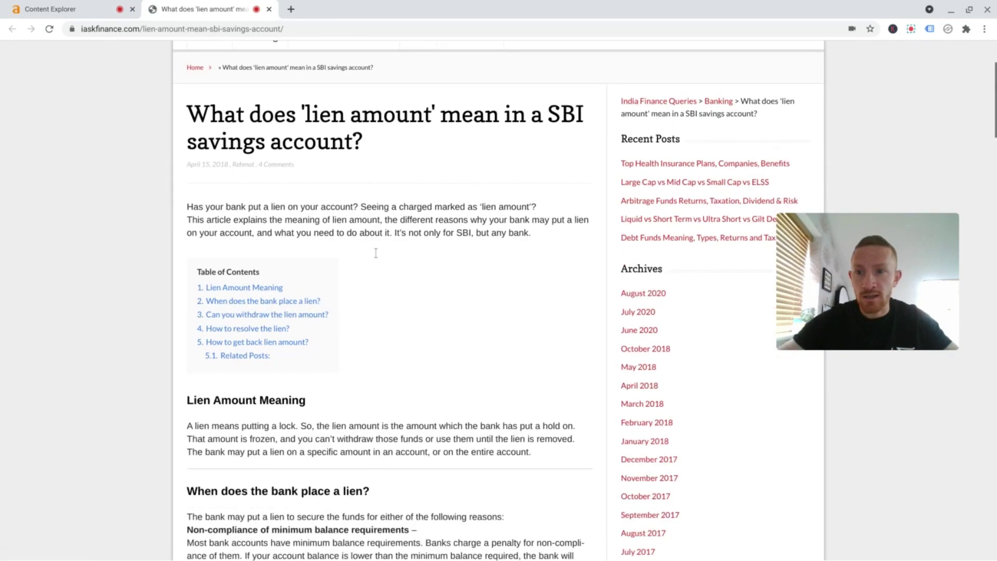
scroll(375, 240, down, 4)
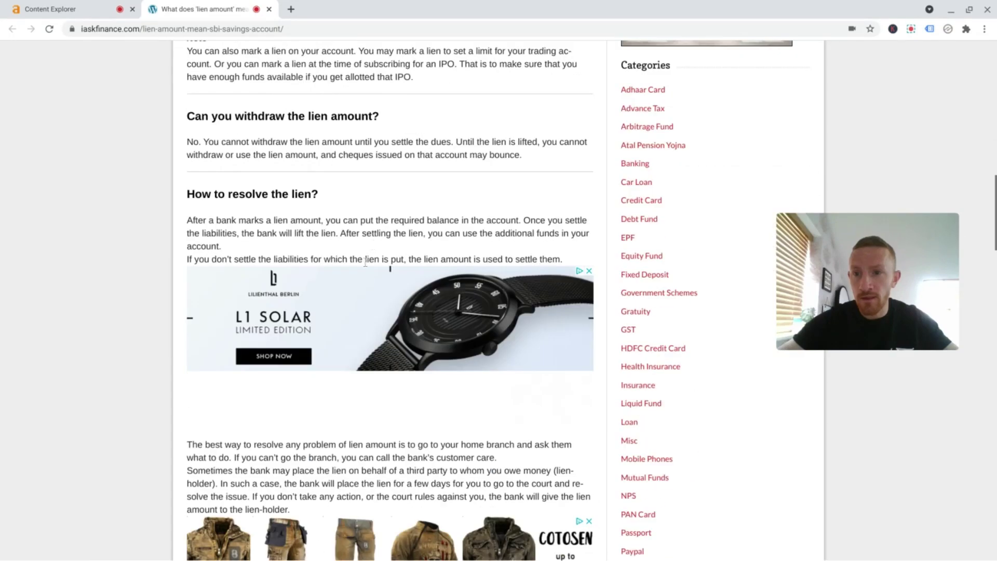
scroll(367, 283, up, 20)
scroll(363, 287, up, 2)
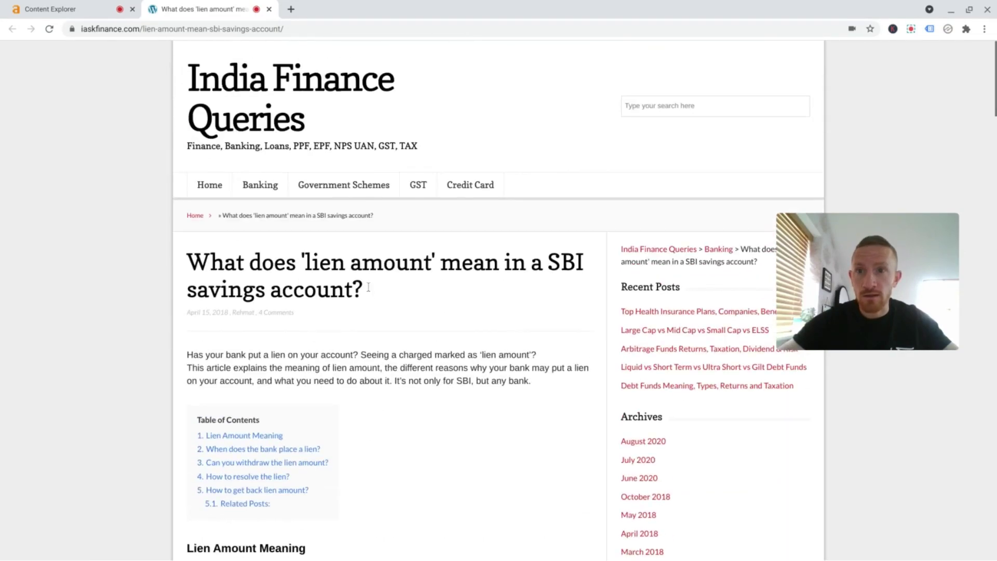
scroll(187, 78, down, 1)
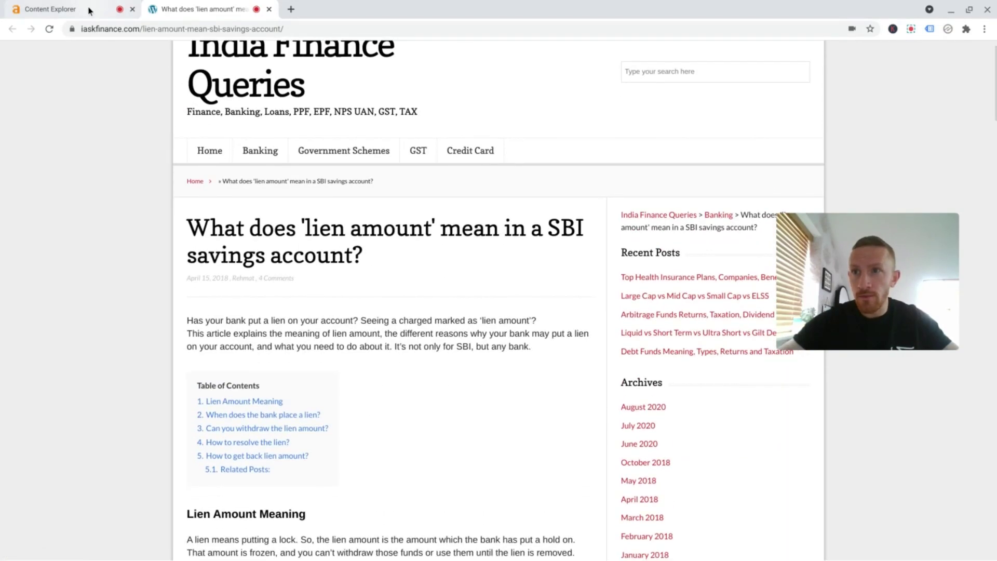
click(91, 6)
scroll(388, 400, up, 6)
scroll(389, 397, up, 10)
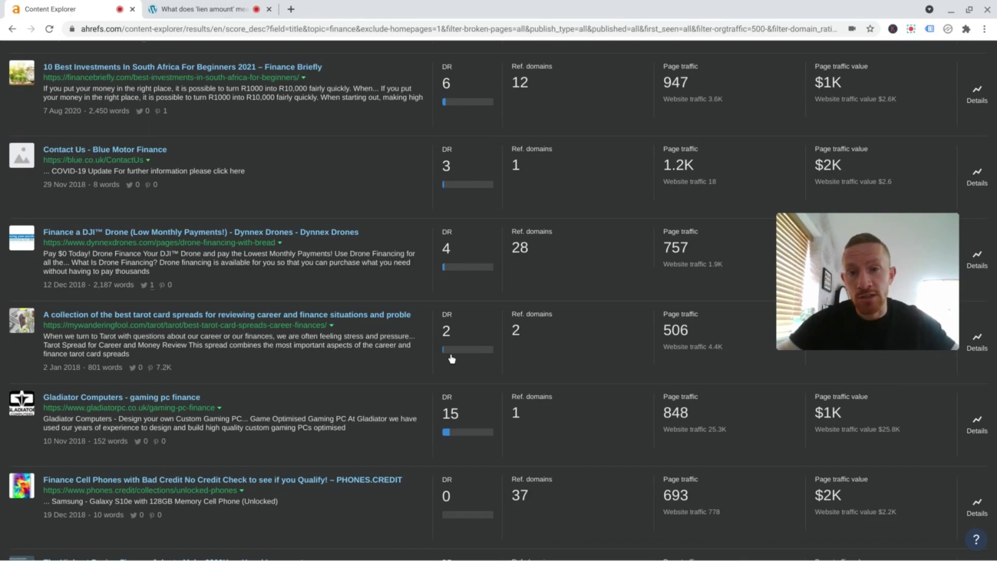
scroll(431, 358, up, 15)
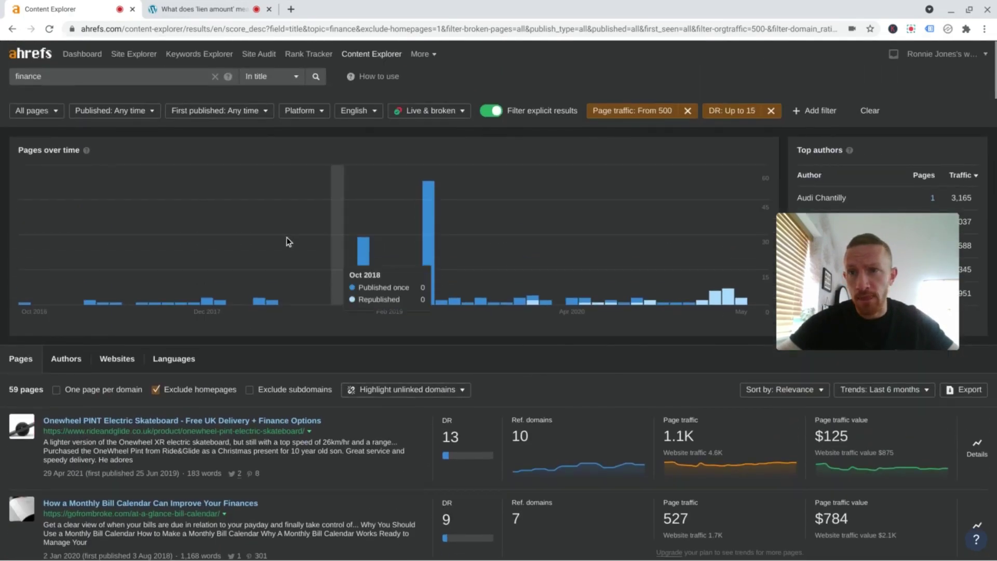
double_click(108, 74)
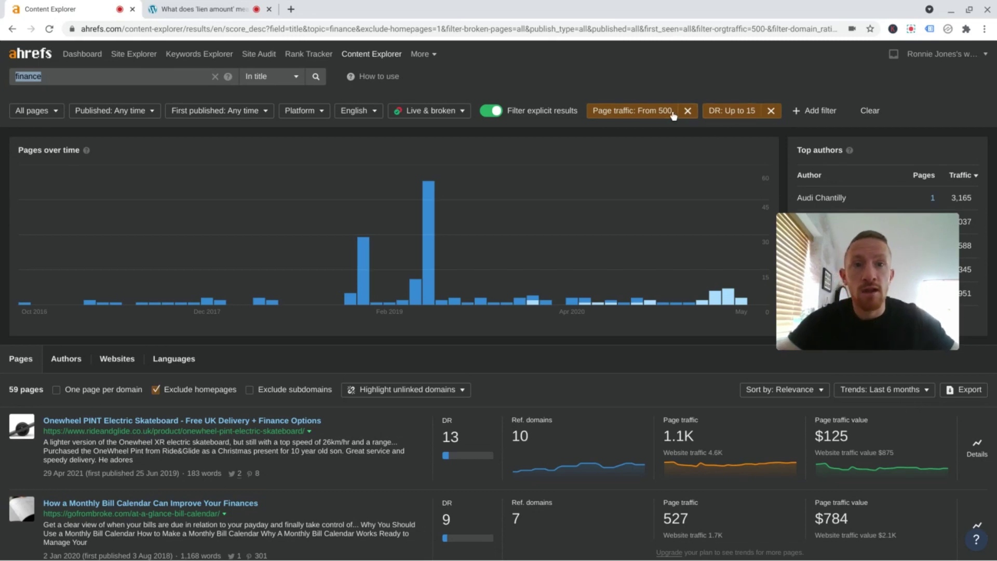
click(729, 112)
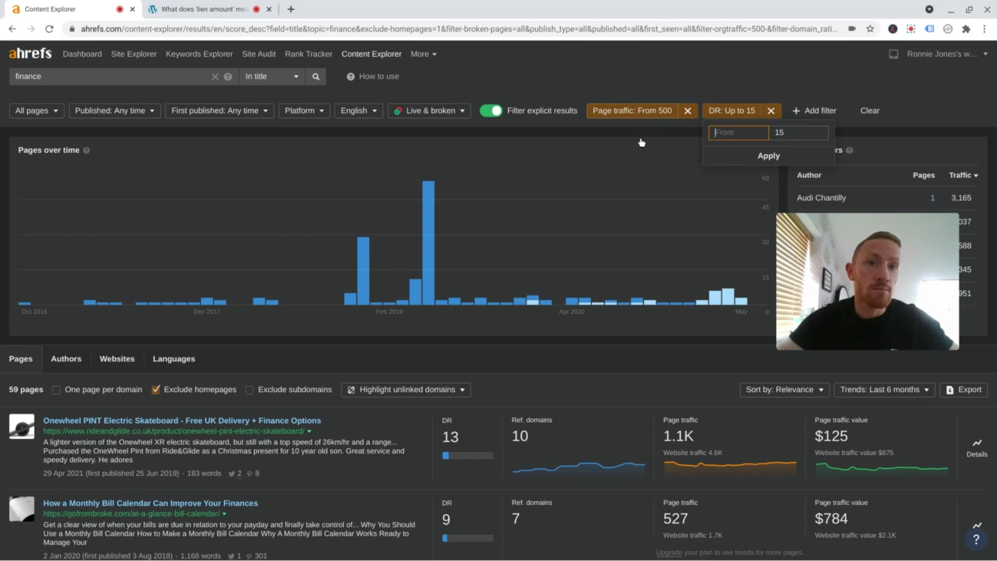
click(642, 110)
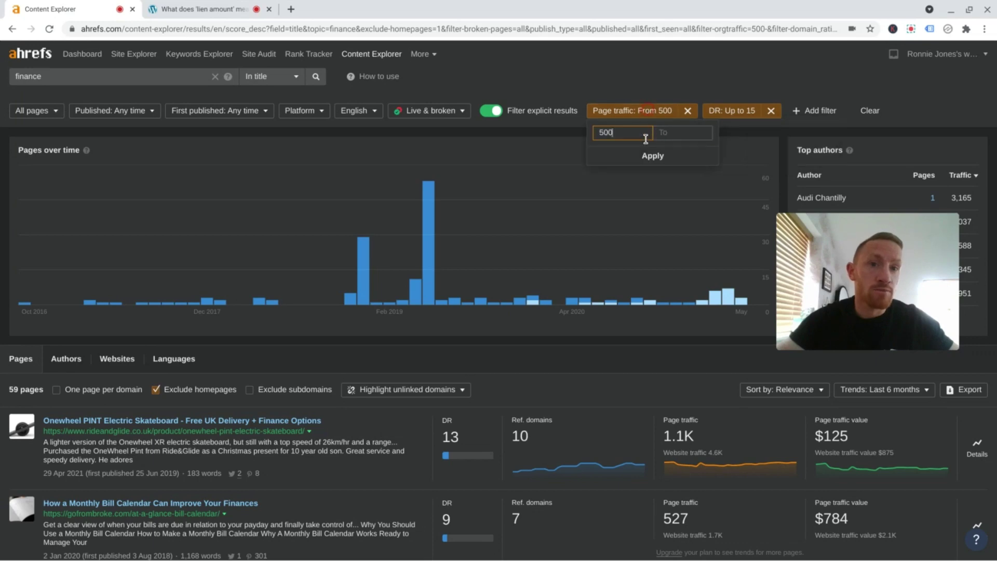
click(547, 87)
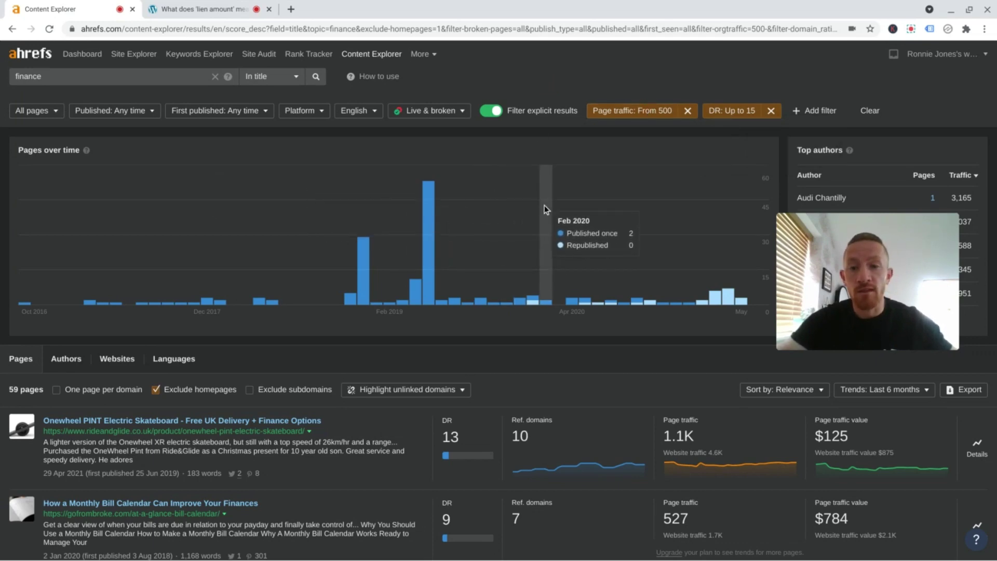